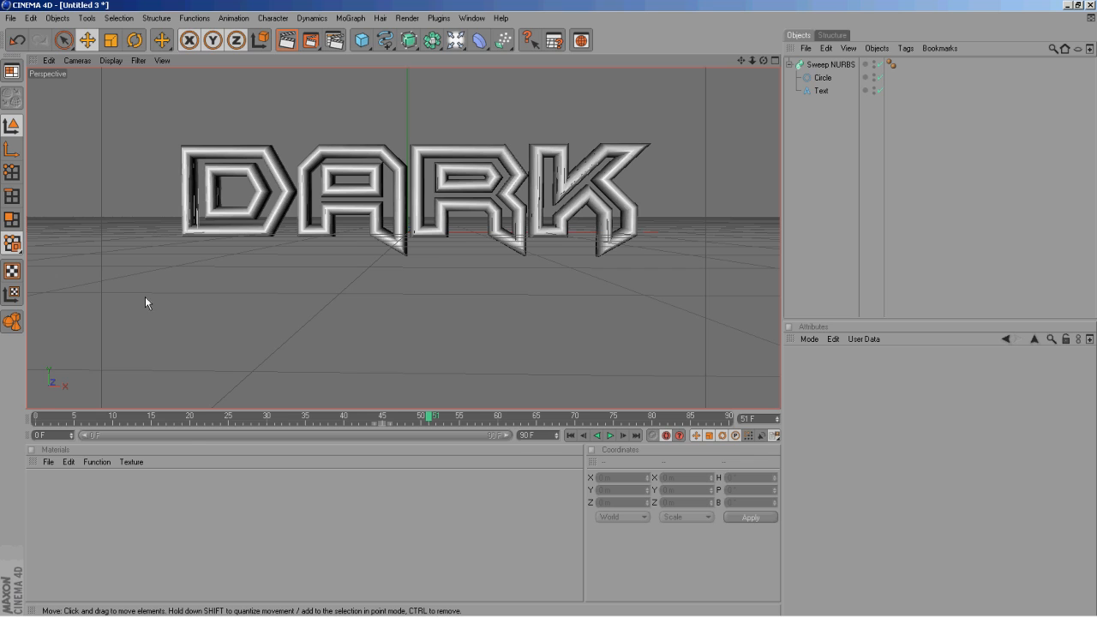
# Return the DARK animation to frame 0 and close its project without saving the changes
pyautogui.click(826, 147)
pyautogui.moveTo(432, 420)
pyautogui.mouseDown()
pyautogui.moveTo(107, 413)
pyautogui.moveTo(249, 433)
pyautogui.moveTo(451, 416)
pyautogui.moveTo(10, 439)
pyautogui.mouseUp()
pyautogui.click(11, 18)
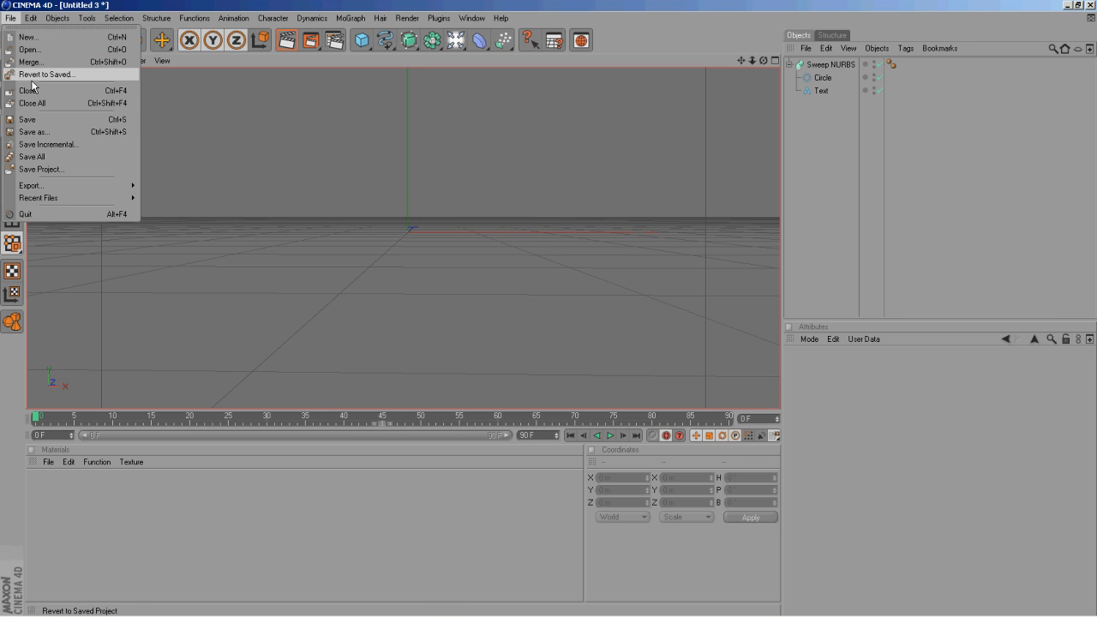
pyautogui.click(49, 91)
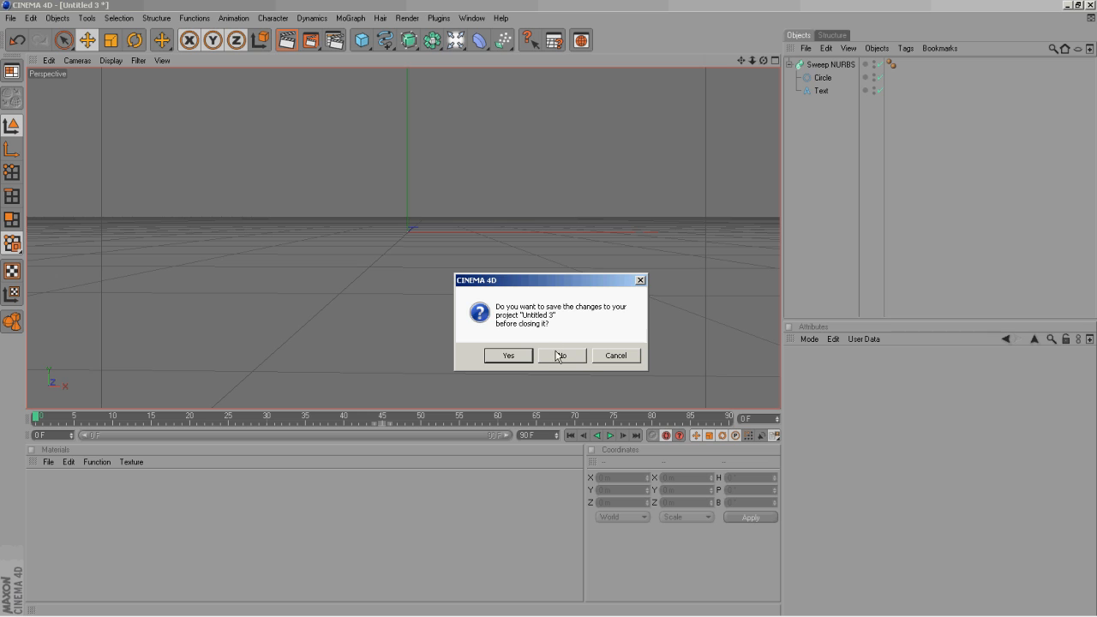
pyautogui.click(560, 356)
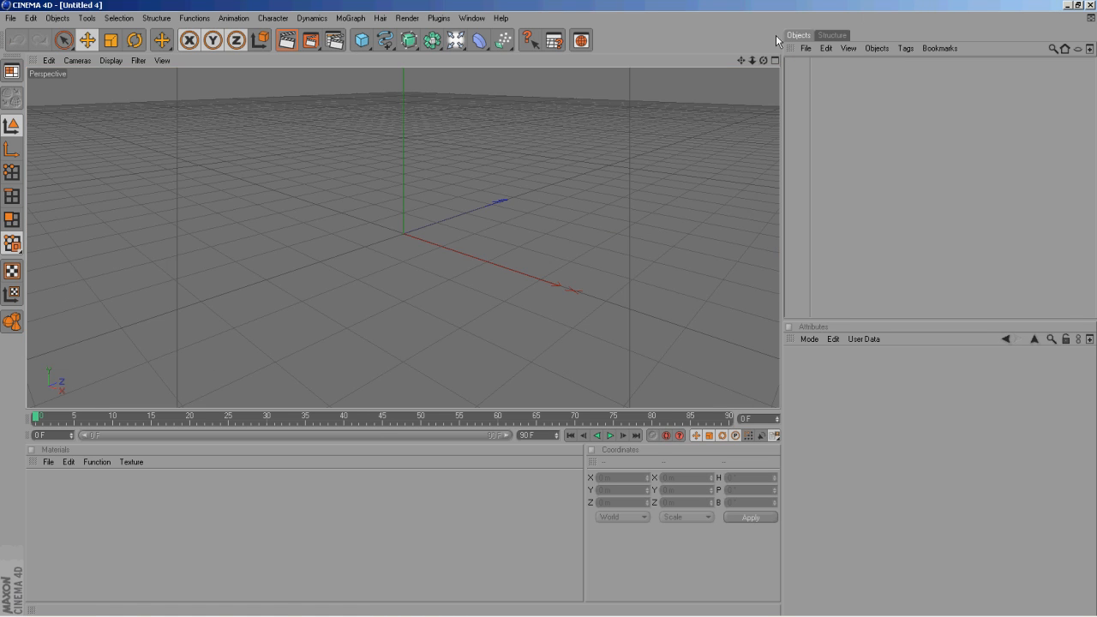
# Set the render output preset to HDV/HDTV 720 29.97
pyautogui.click(334, 41)
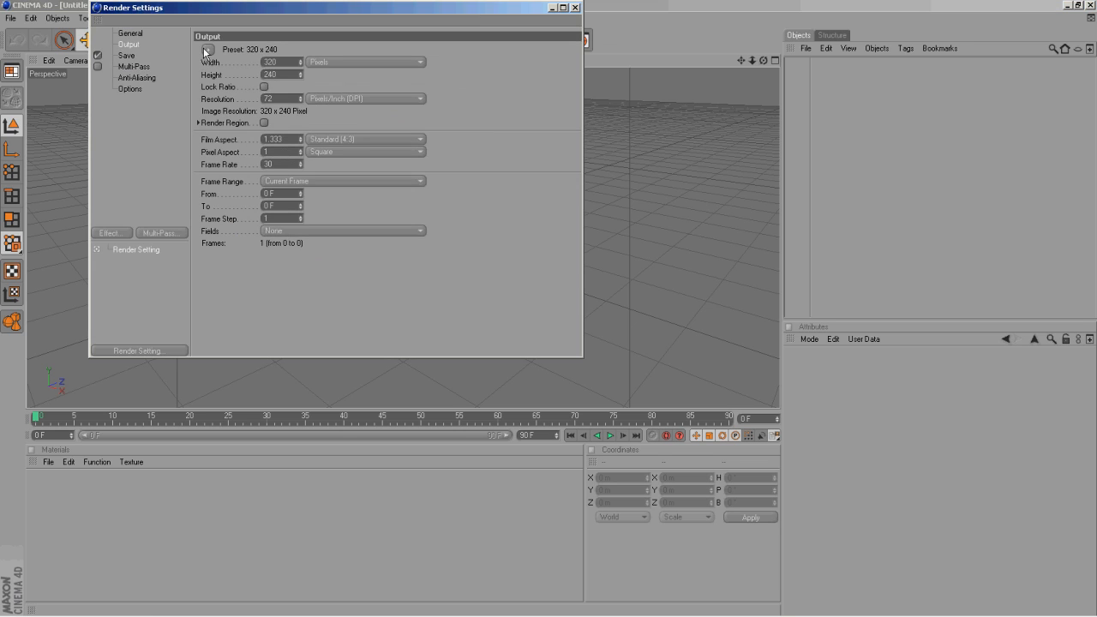
pyautogui.click(208, 48)
pyautogui.moveTo(231, 85)
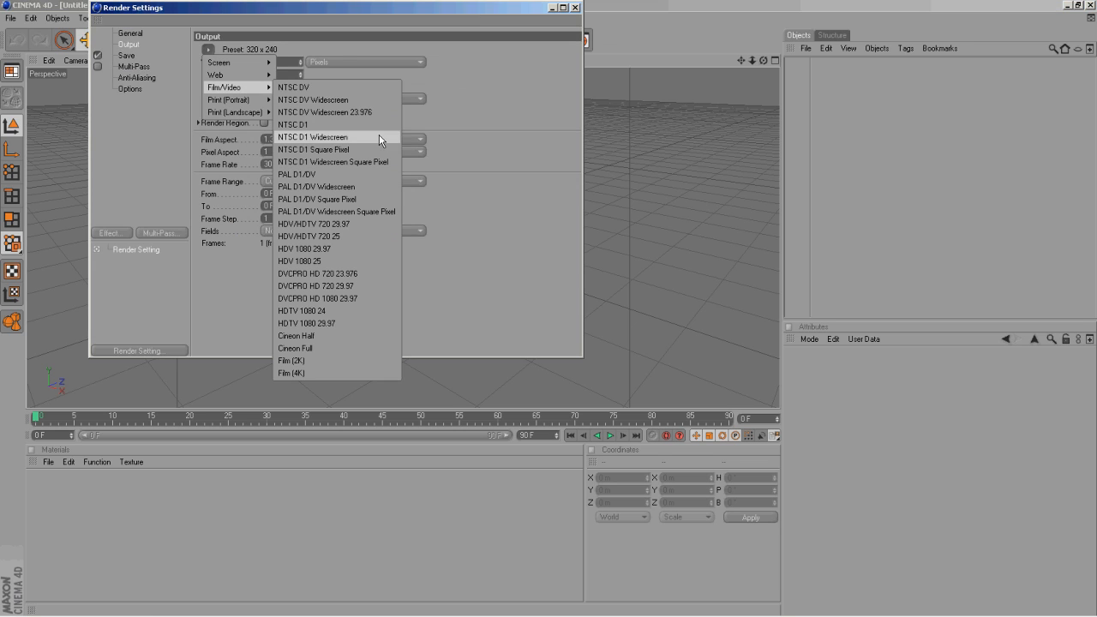
pyautogui.click(352, 224)
pyautogui.click(574, 7)
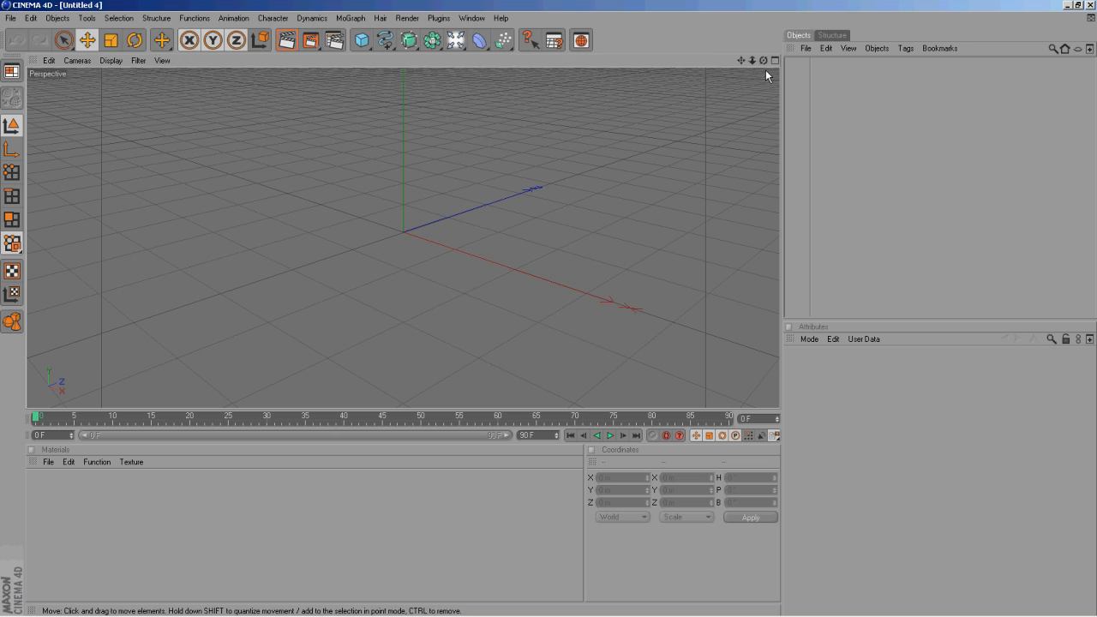
pyautogui.moveTo(547, 308); pyautogui.dragTo(549, 308)
pyautogui.click(330, 39)
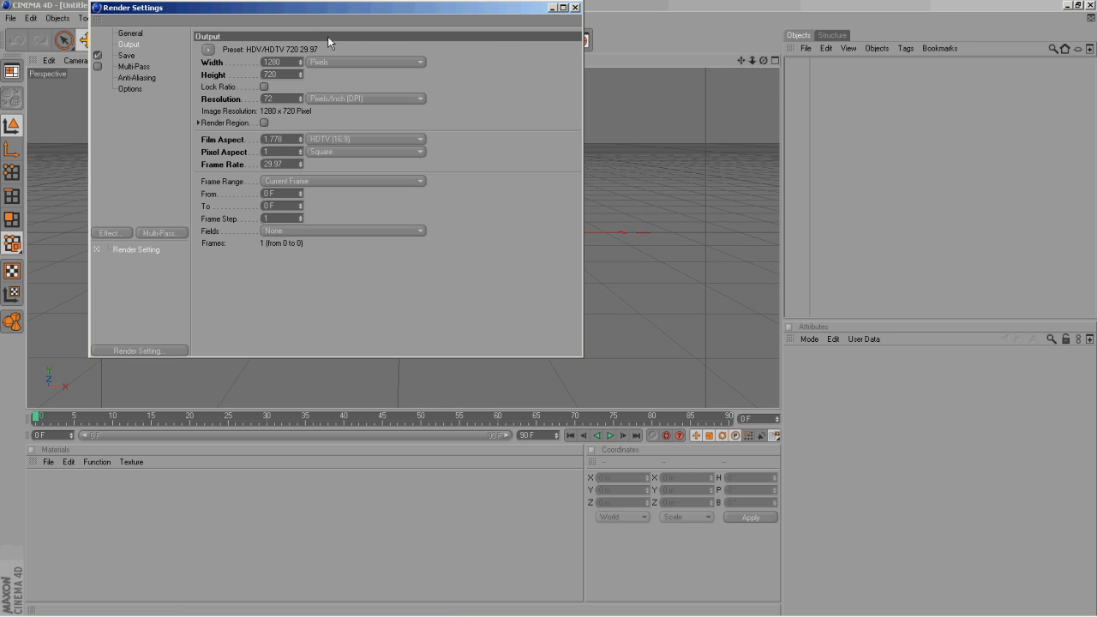
pyautogui.click(576, 8)
# Add a text spline reading "Dark" and set its font to the heavy, wide GrilledCheese typeface
pyautogui.moveTo(385, 41); pyautogui.dragTo(555, 147)
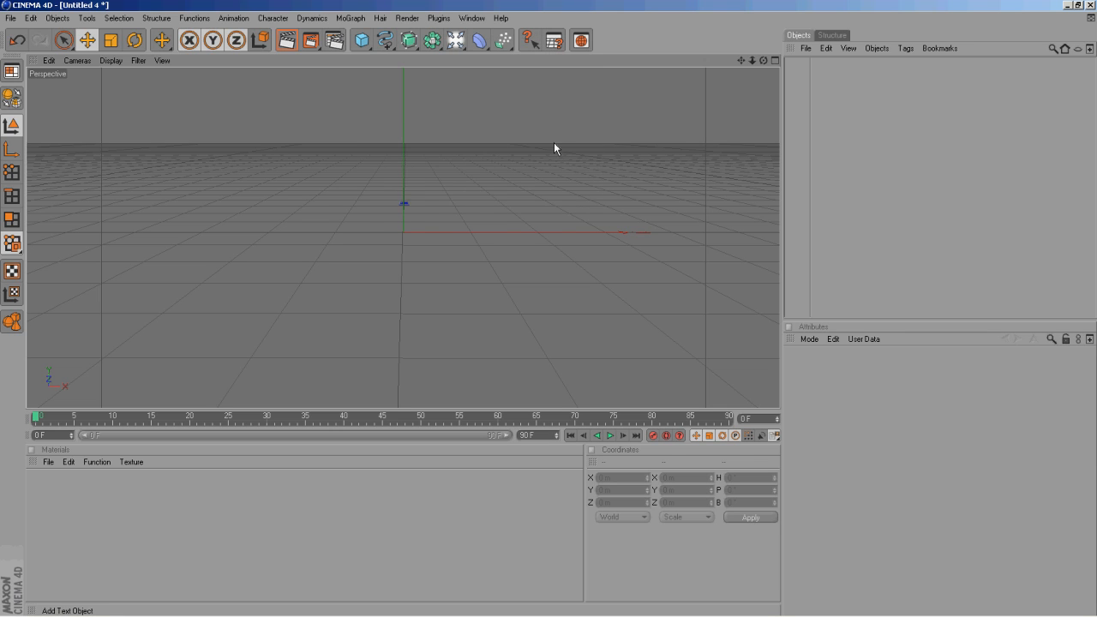
pyautogui.write('Dark')
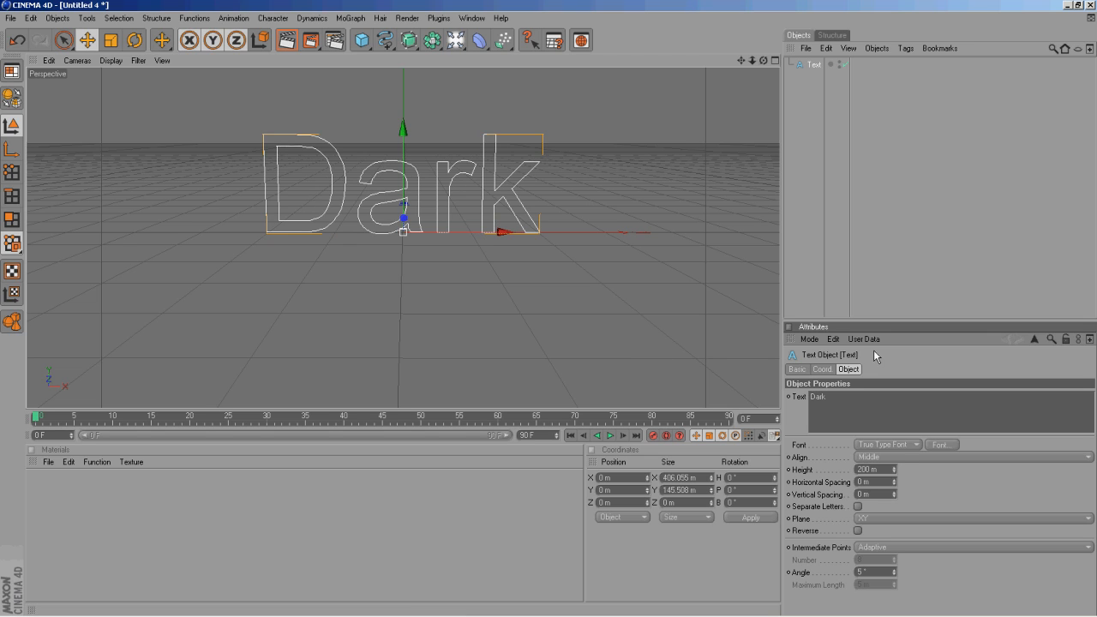
pyautogui.click(939, 445)
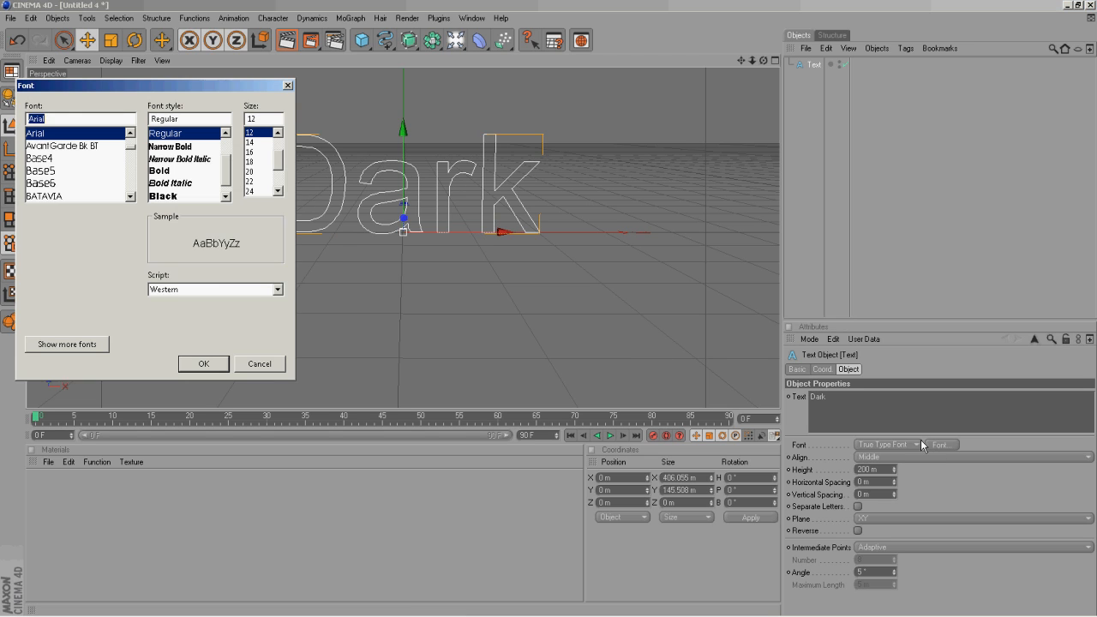
pyautogui.click(130, 197)
pyautogui.click(130, 196)
pyautogui.click(130, 196)
pyautogui.click(130, 196)
pyautogui.click(132, 195)
pyautogui.click(130, 196)
pyautogui.click(130, 197)
pyautogui.click(130, 197)
pyautogui.click(131, 197)
pyautogui.click(130, 196)
pyautogui.click(131, 197)
pyautogui.click(130, 197)
pyautogui.click(130, 196)
pyautogui.click(130, 196)
pyautogui.click(130, 196)
pyautogui.click(131, 196)
pyautogui.click(131, 196)
pyautogui.click(130, 196)
pyautogui.click(131, 196)
pyautogui.click(130, 196)
pyautogui.click(130, 196)
pyautogui.click(131, 196)
pyautogui.click(130, 196)
pyautogui.click(130, 197)
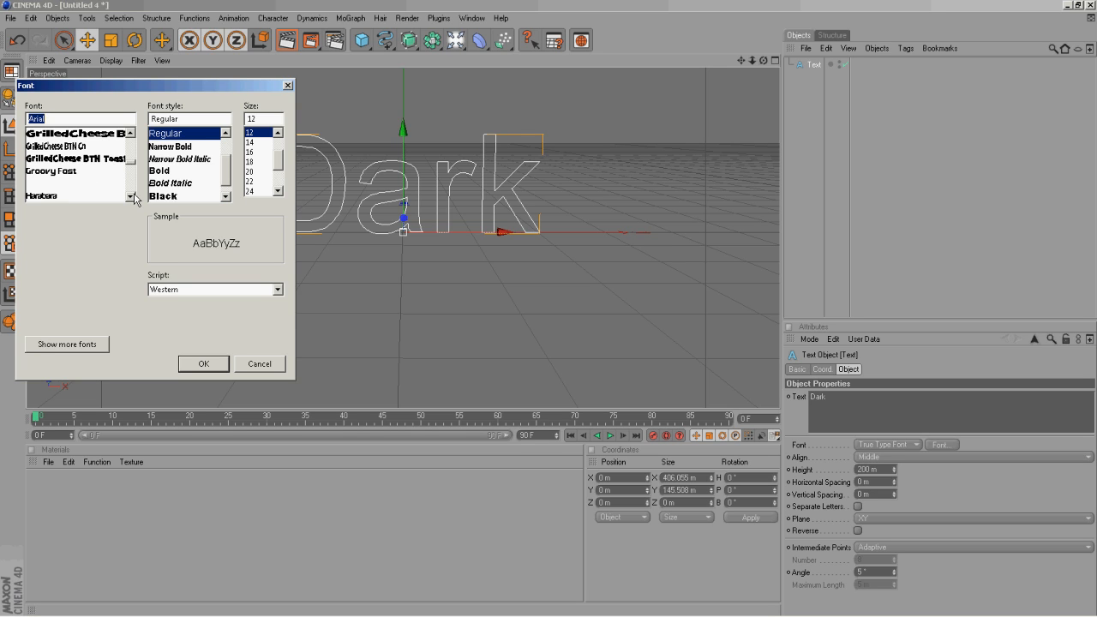
pyautogui.click(116, 133)
pyautogui.click(203, 363)
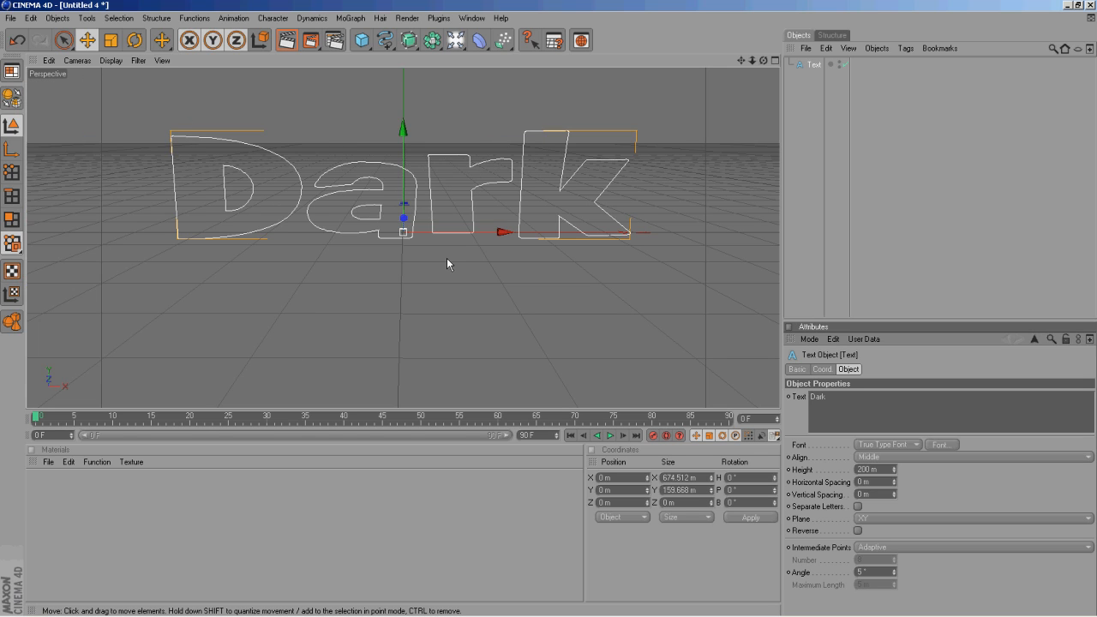
pyautogui.click(803, 93)
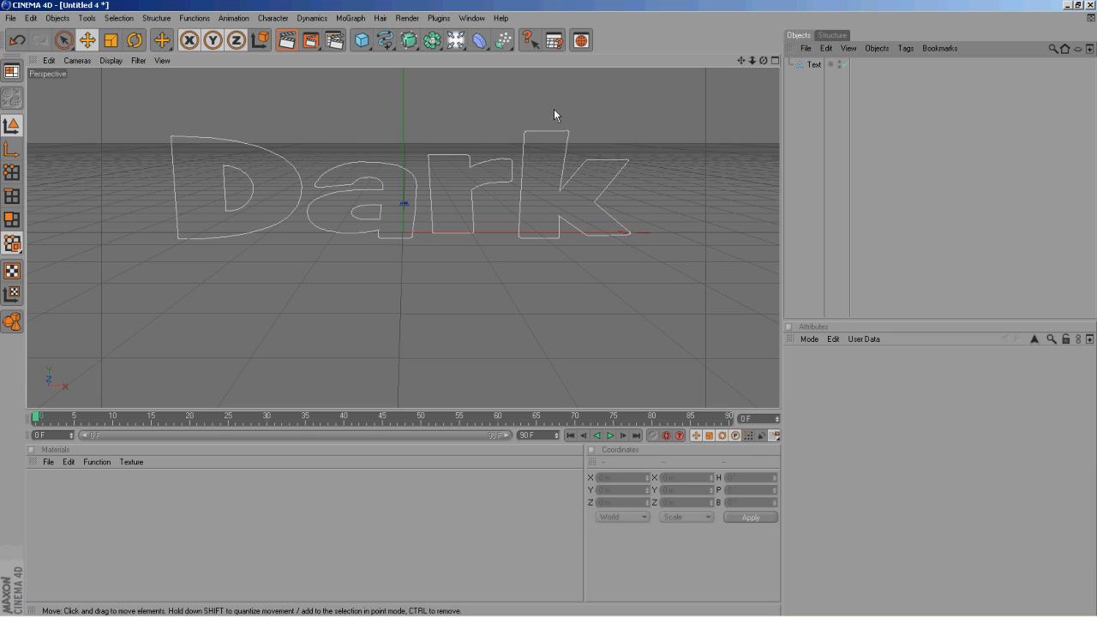
# Add a Sweep NURBS and a circle spline, and nest the circle above the text inside the sweep
pyautogui.moveTo(422, 46); pyautogui.dragTo(664, 24)
pyautogui.moveTo(409, 41); pyautogui.dragTo(474, 102)
pyautogui.moveTo(385, 41)
pyautogui.mouseDown()
pyautogui.moveTo(409, 99)
pyautogui.moveTo(403, 49)
pyautogui.moveTo(420, 75)
pyautogui.moveTo(436, 121)
pyautogui.moveTo(446, 117)
pyautogui.moveTo(440, 99)
pyautogui.mouseUp()
pyautogui.moveTo(815, 94); pyautogui.dragTo(823, 78)
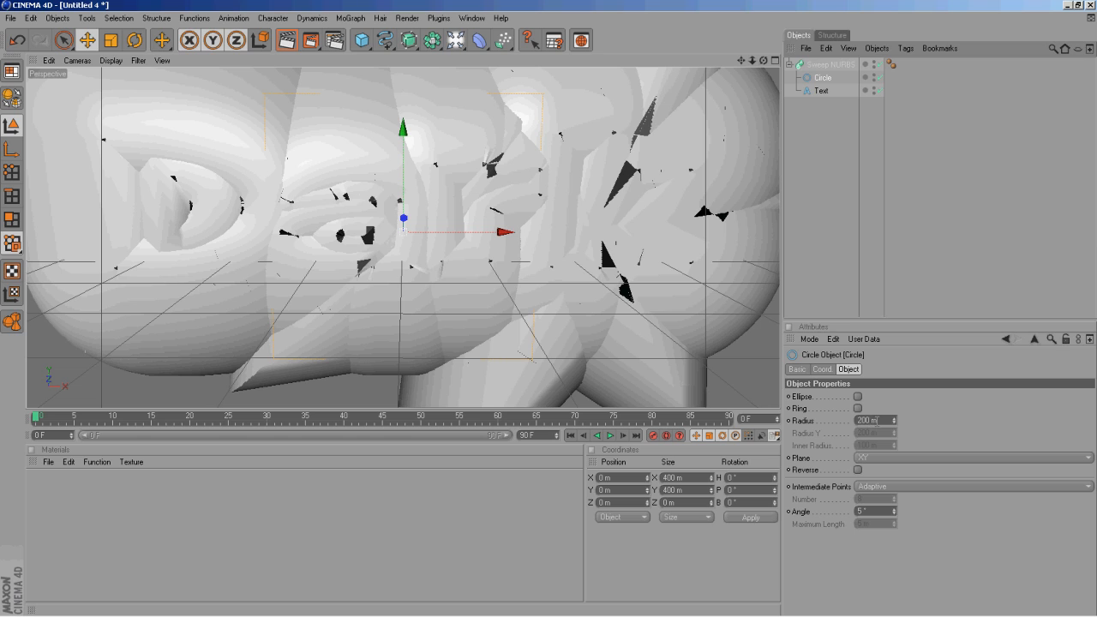
# Set the circle profile's radius to 5 m
pyautogui.doubleClick(876, 420)
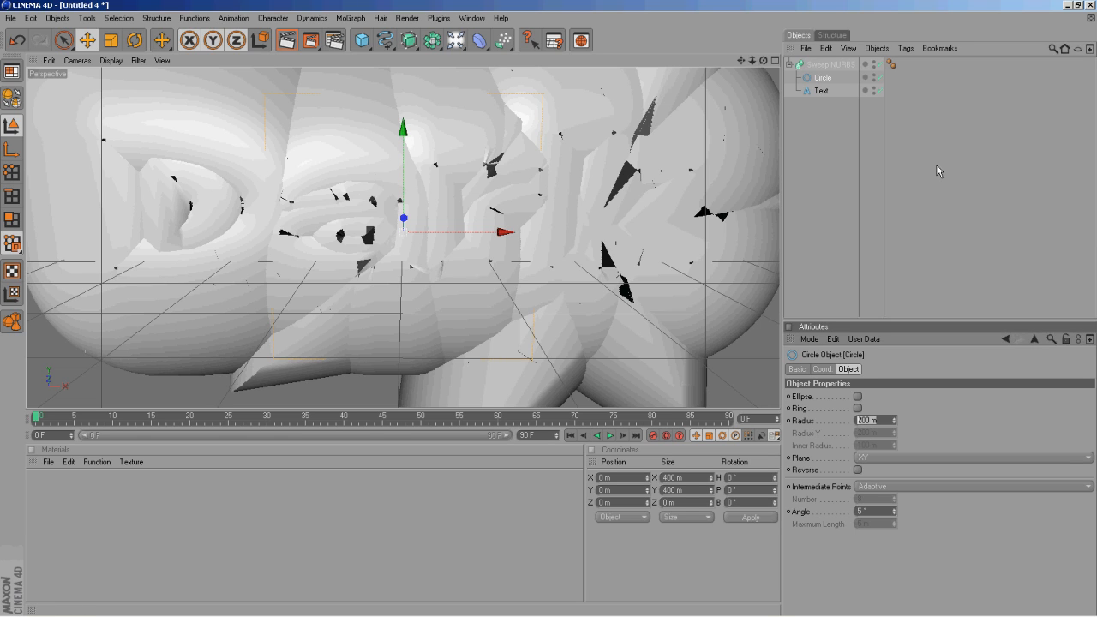
pyautogui.write('5')
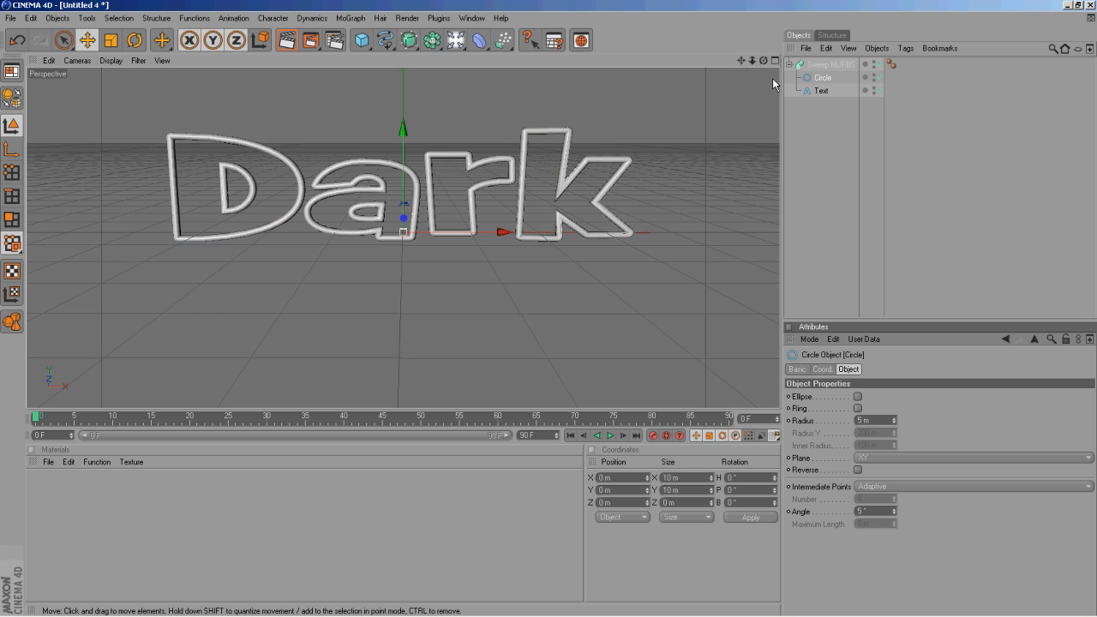
pyautogui.moveTo(764, 61); pyautogui.dragTo(548, 307)
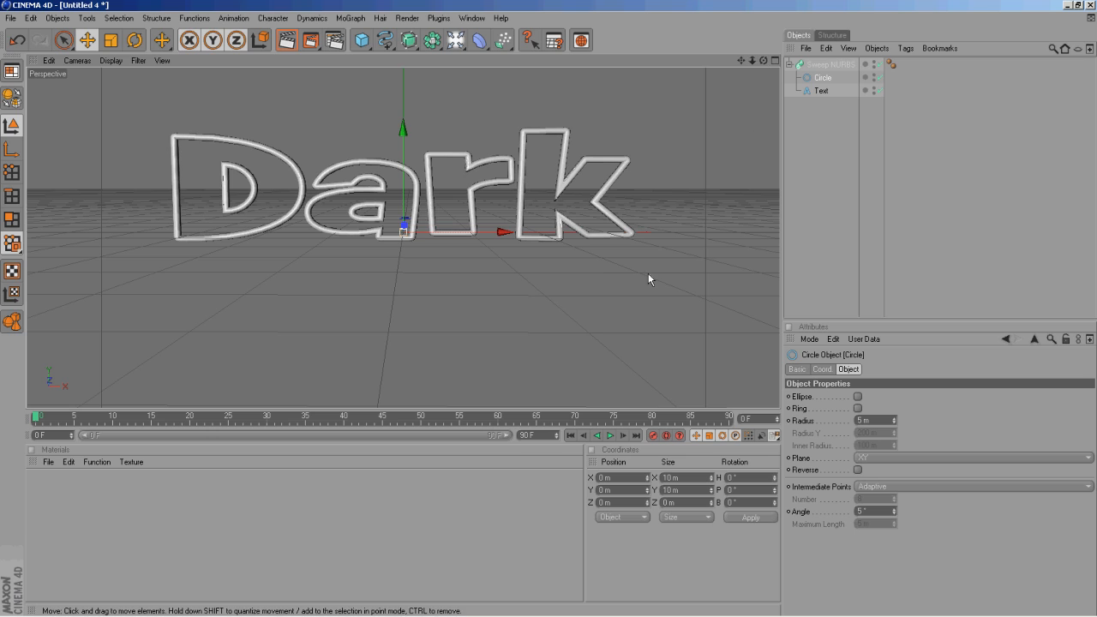
# Make the circle profile an ellipse with a Radius Y of 15 m
pyautogui.click(858, 397)
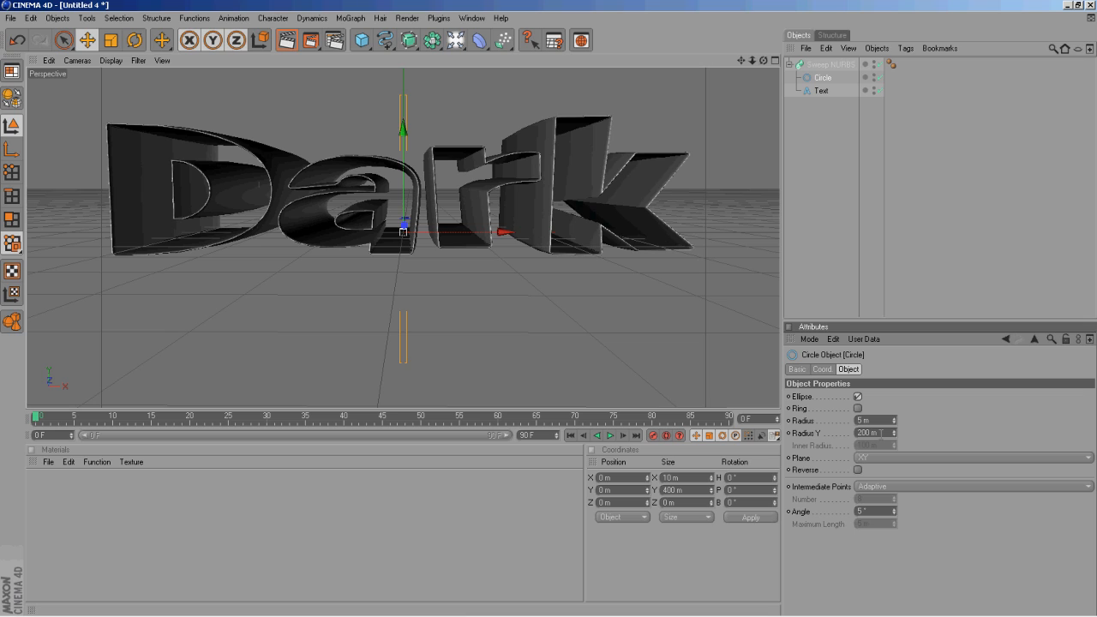
pyautogui.click(887, 433)
pyautogui.write('15')
pyautogui.press('Return')
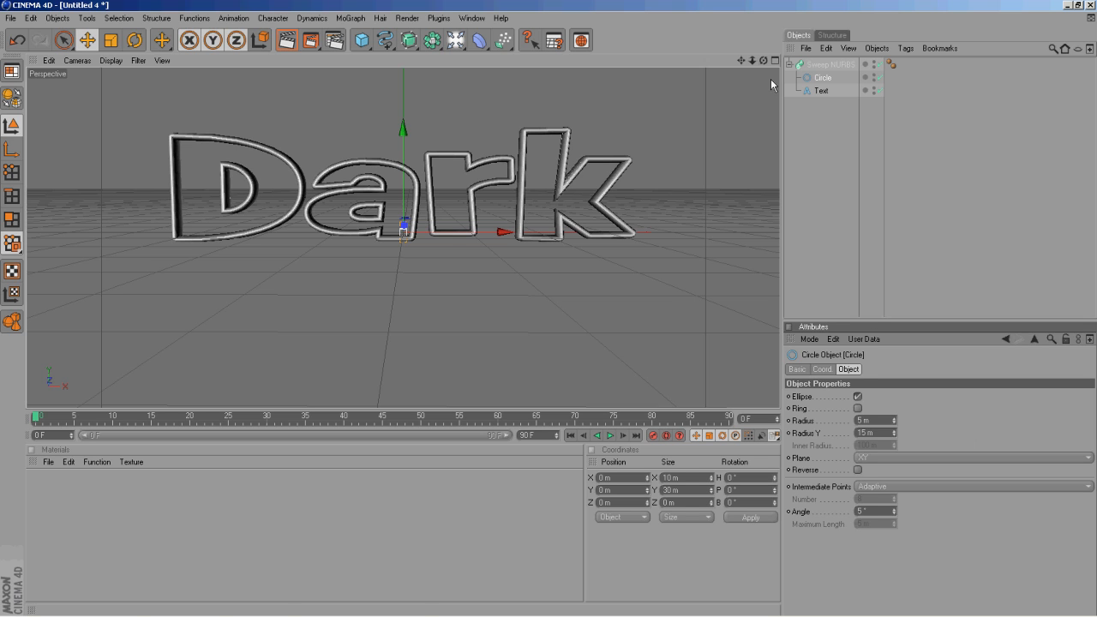
pyautogui.keyDown('alt'); pyautogui.moveTo(523, 311); pyautogui.dragTo(550, 313); pyautogui.keyUp('alt')
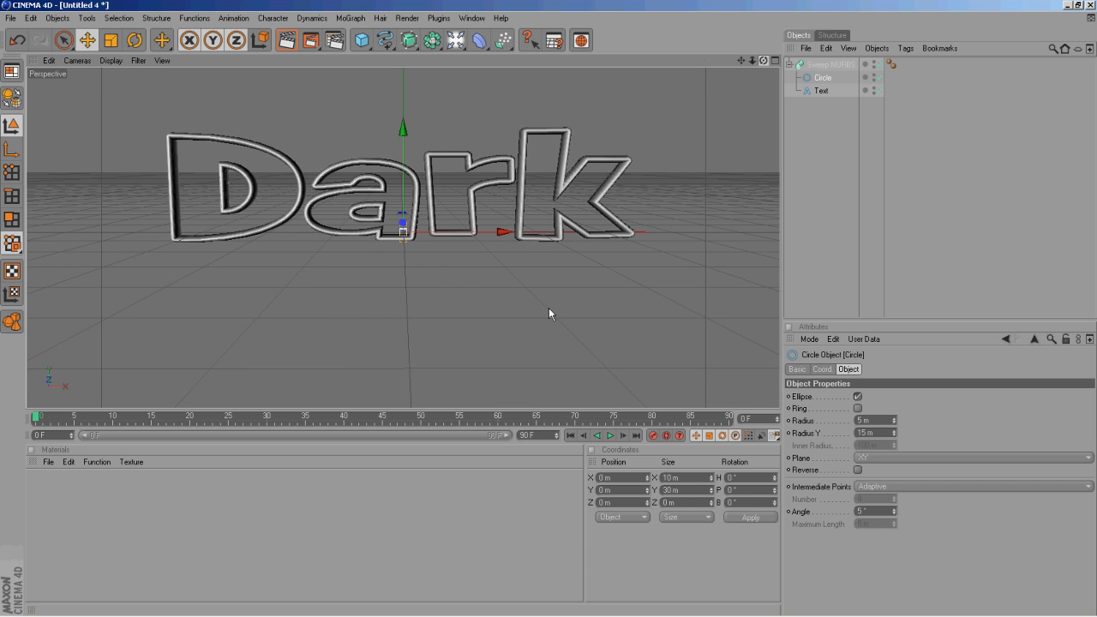
# Turn the elliptical profile into a ring and reduce its inner radius to 2 m
pyautogui.click(857, 409)
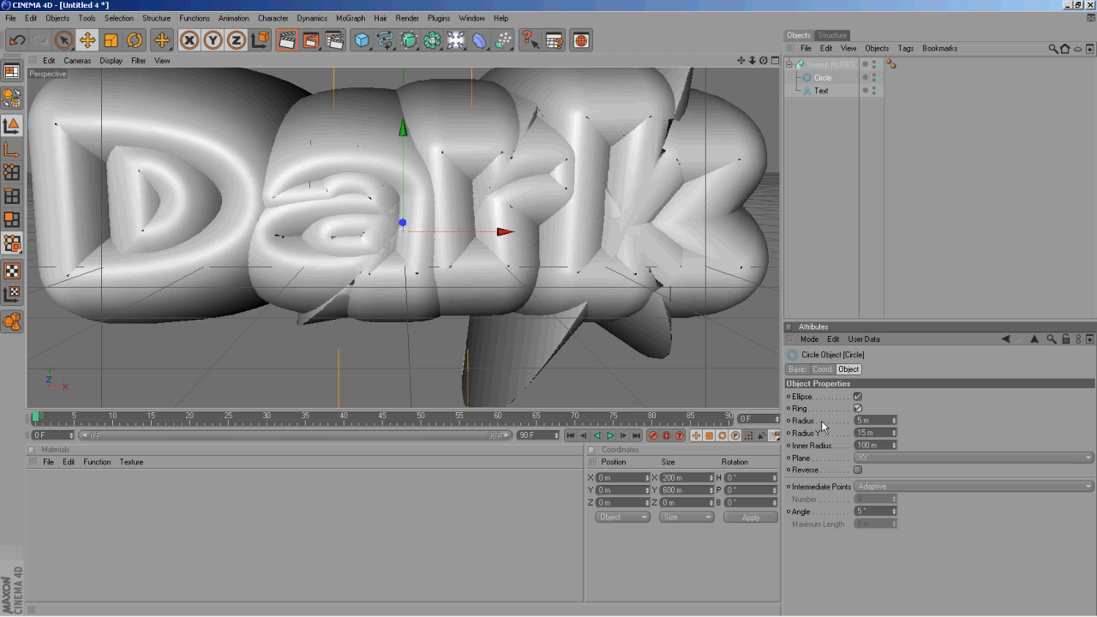
pyautogui.moveTo(888, 448); pyautogui.dragTo(797, 441)
pyautogui.write('10')
pyautogui.press('Return')
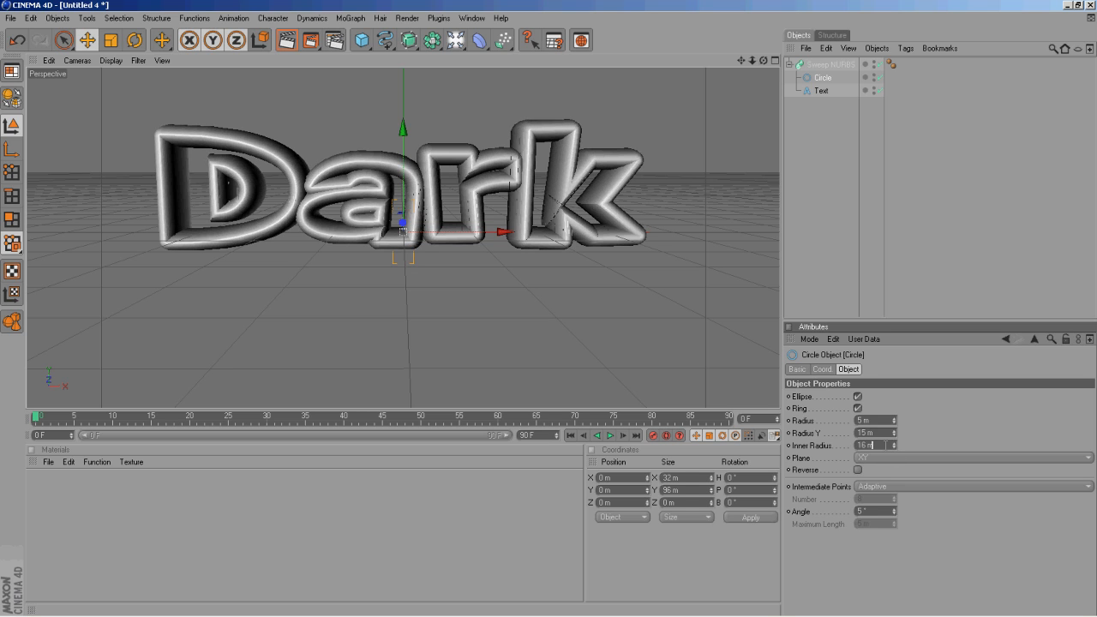
pyautogui.scroll(-5, 886, 444)
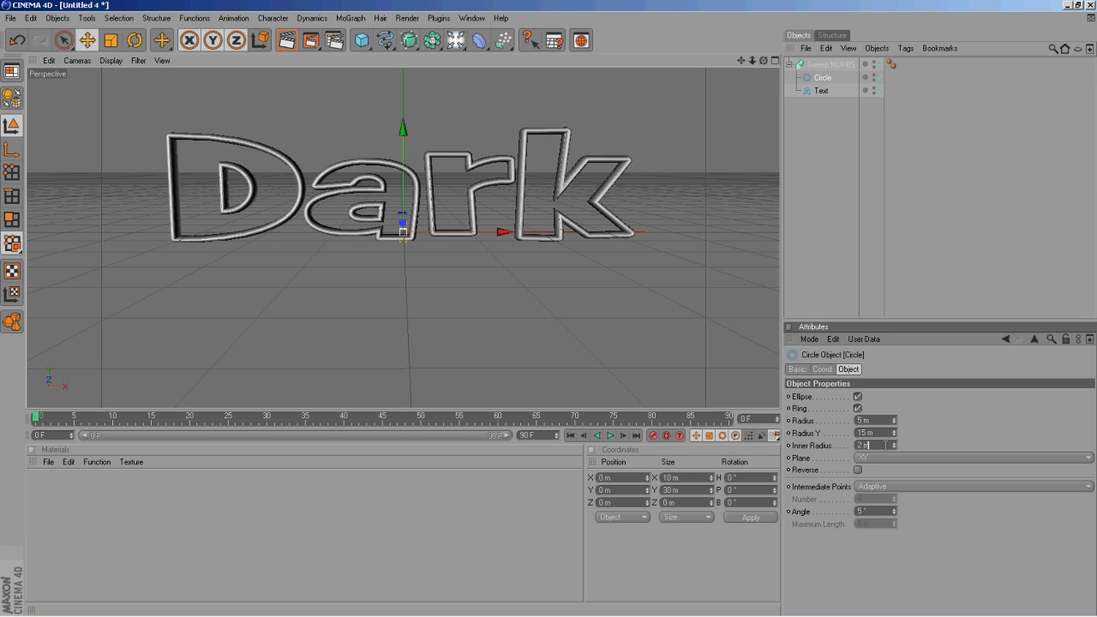
pyautogui.click(801, 206)
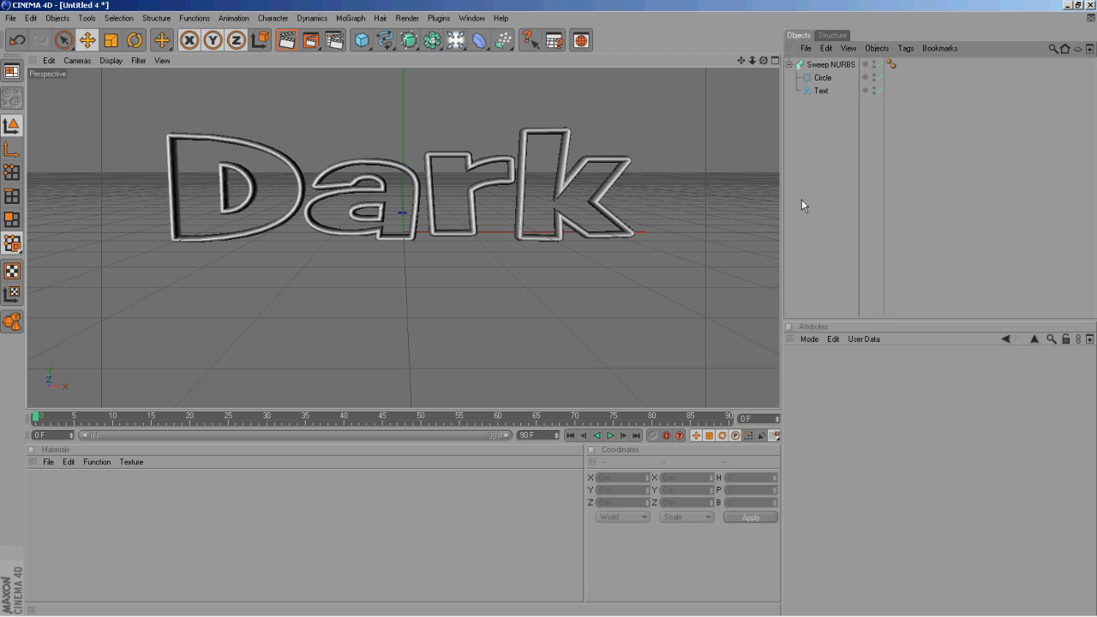
# Set the Sweep NURBS End Growth to 0% at frame 0, keeping Start Growth at 0%
pyautogui.click(821, 65)
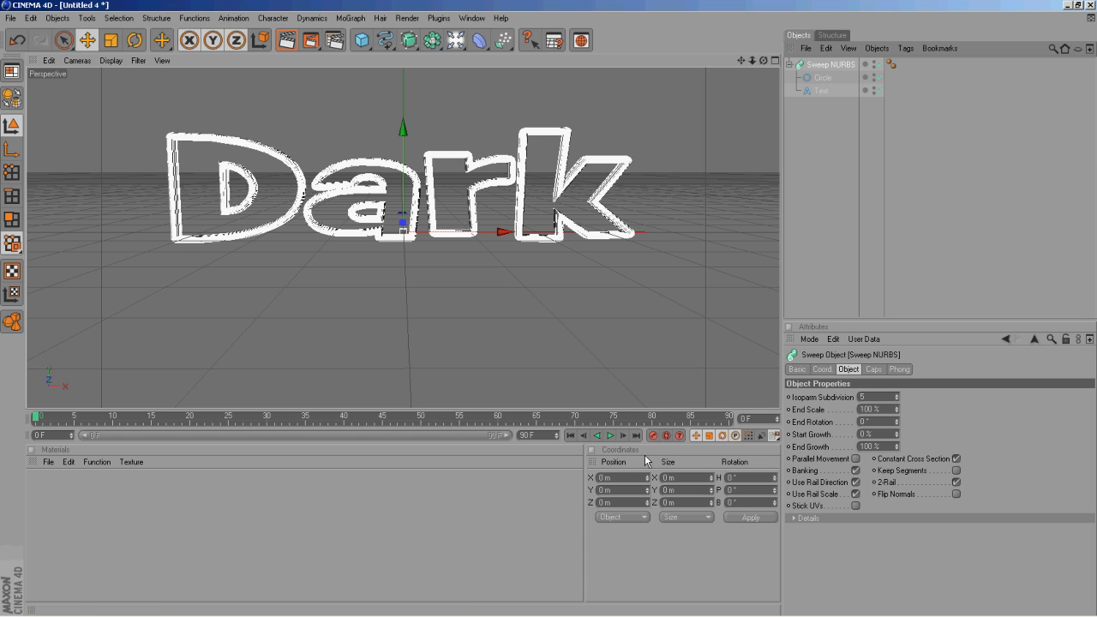
pyautogui.click(878, 434)
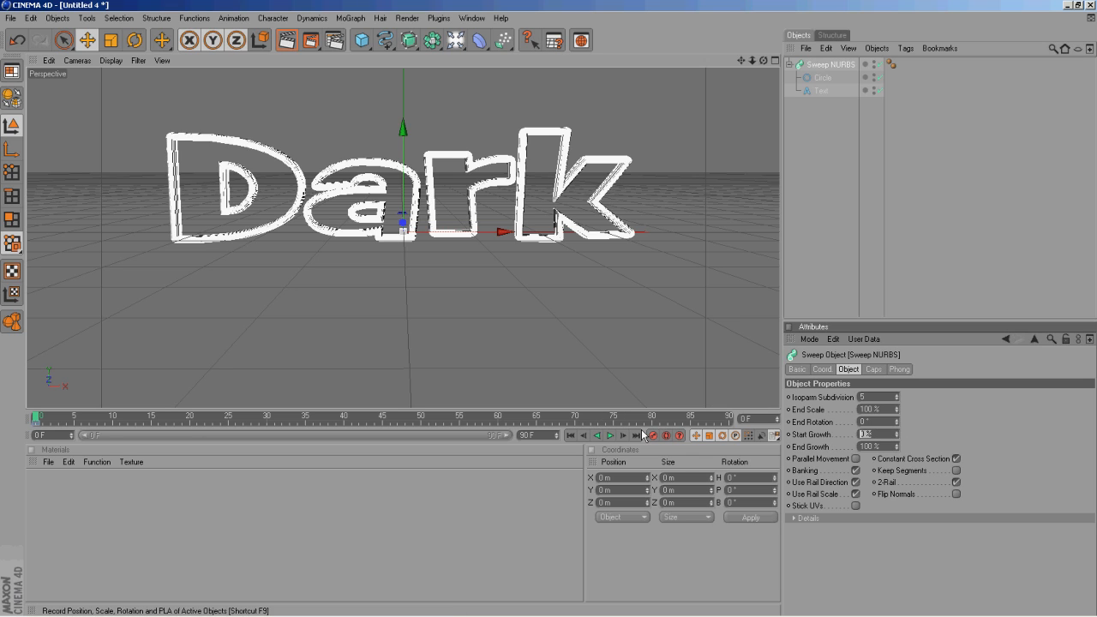
pyautogui.click(882, 409)
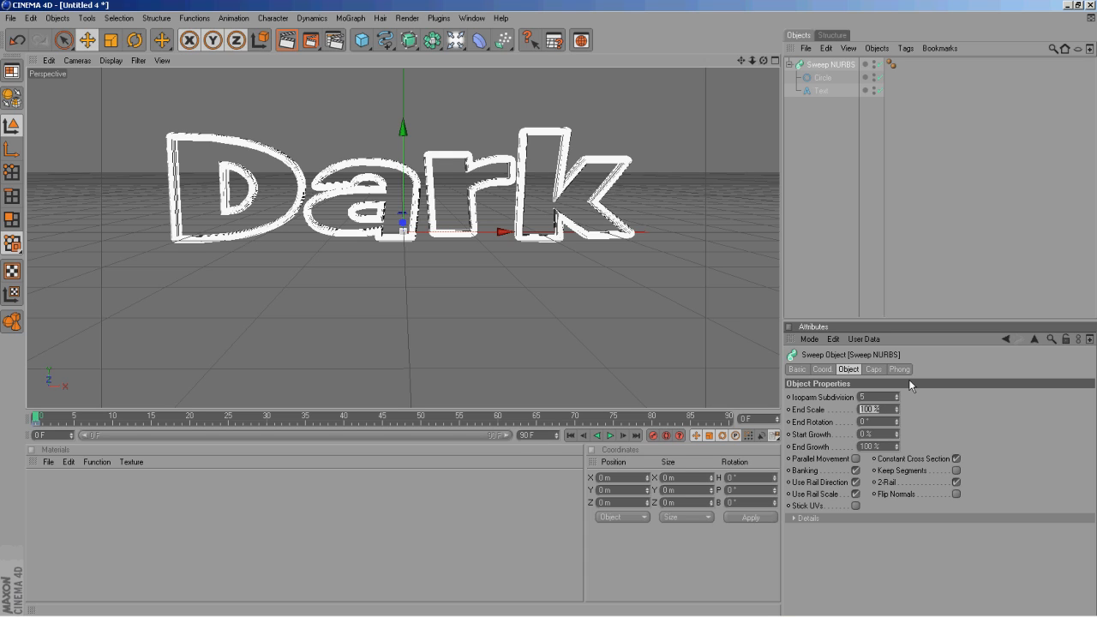
pyautogui.click(878, 446)
pyautogui.write('0')
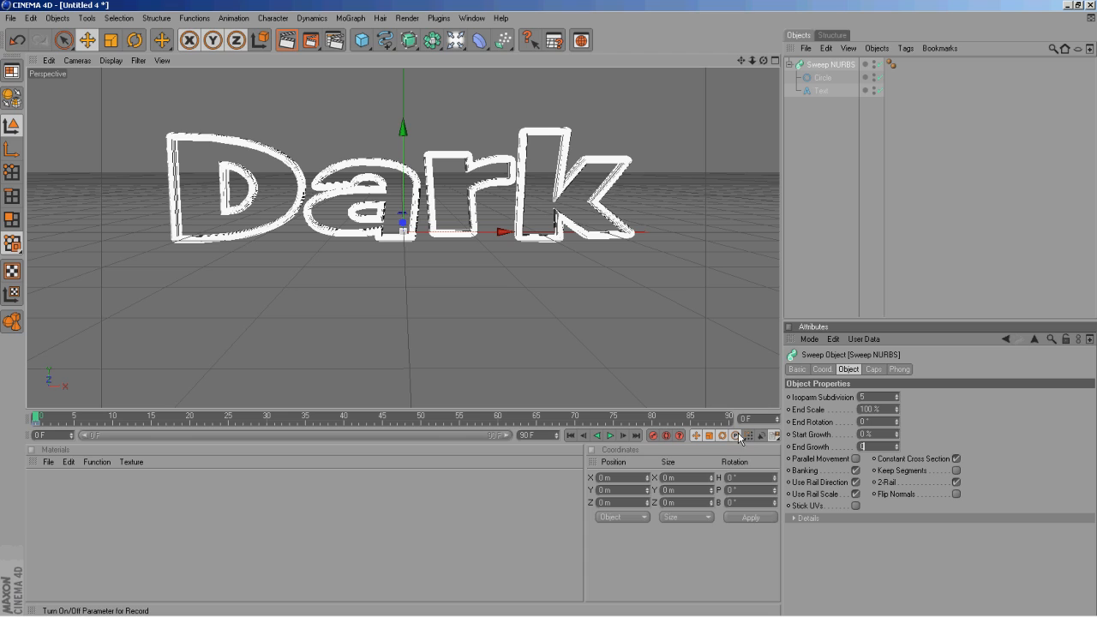
pyautogui.press('Return')
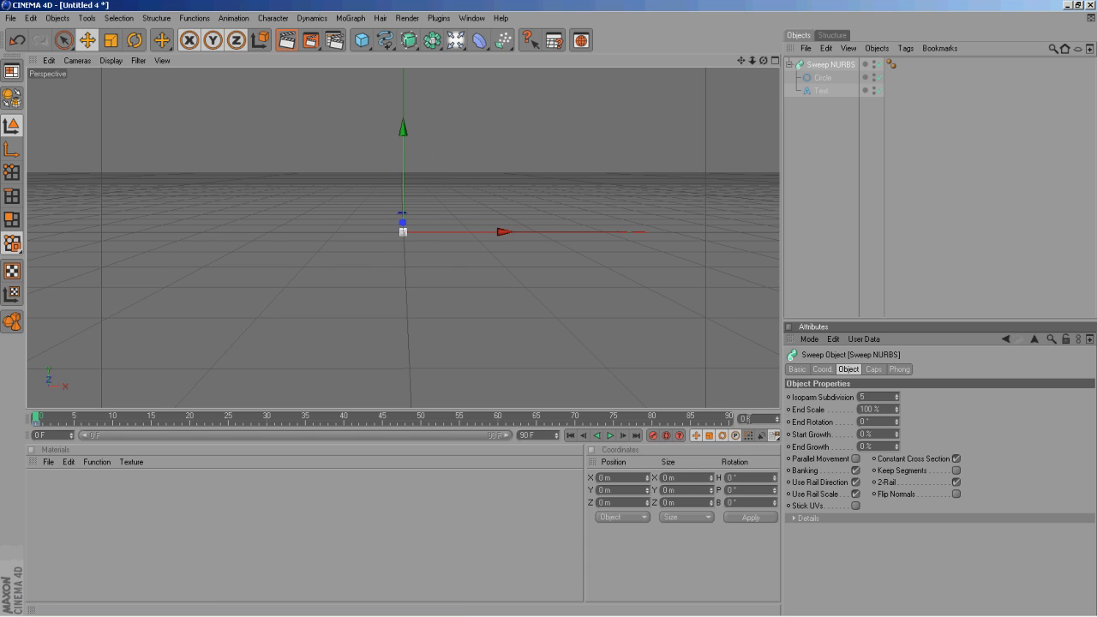
# Set the Sweep NURBS Start Growth to 100% at frame 45
pyautogui.click(383, 420)
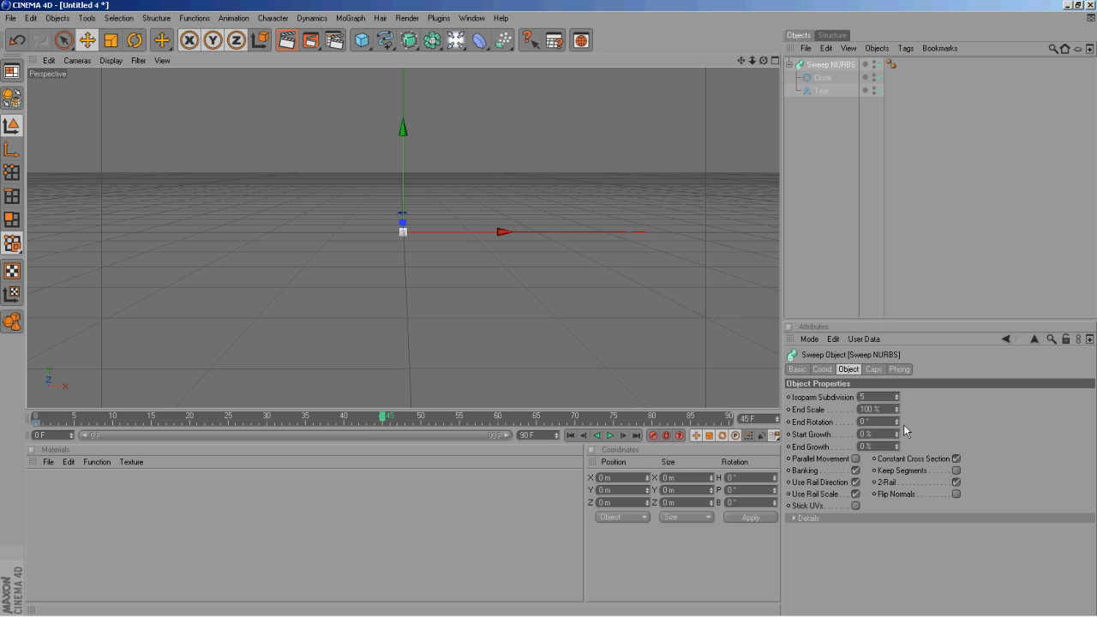
pyautogui.click(874, 434)
pyautogui.write('10')
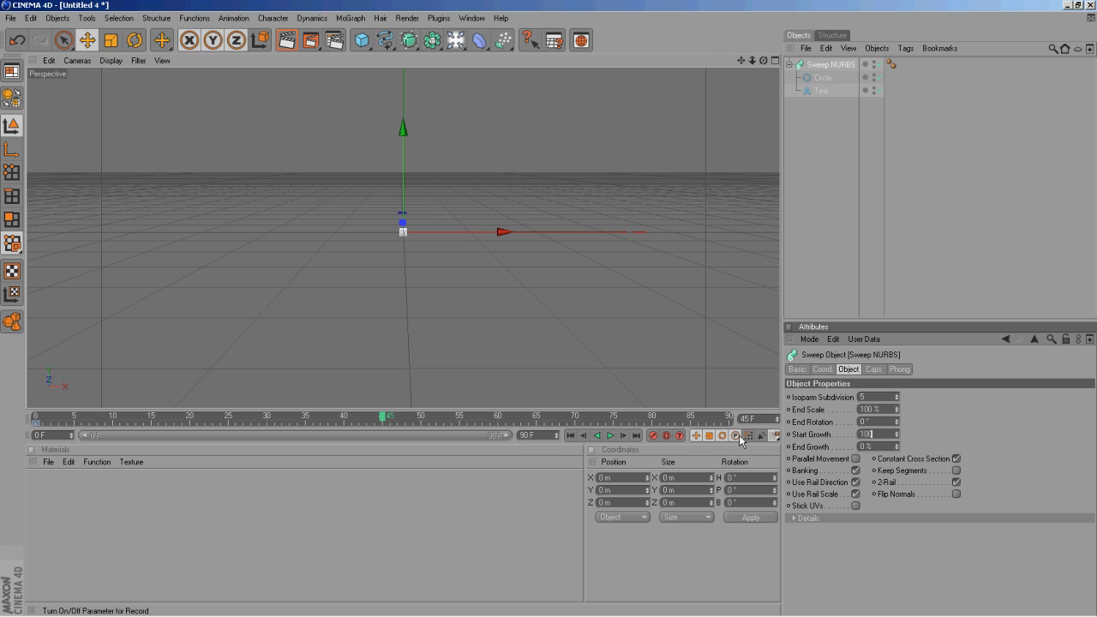
pyautogui.write('0')
pyautogui.press('Return')
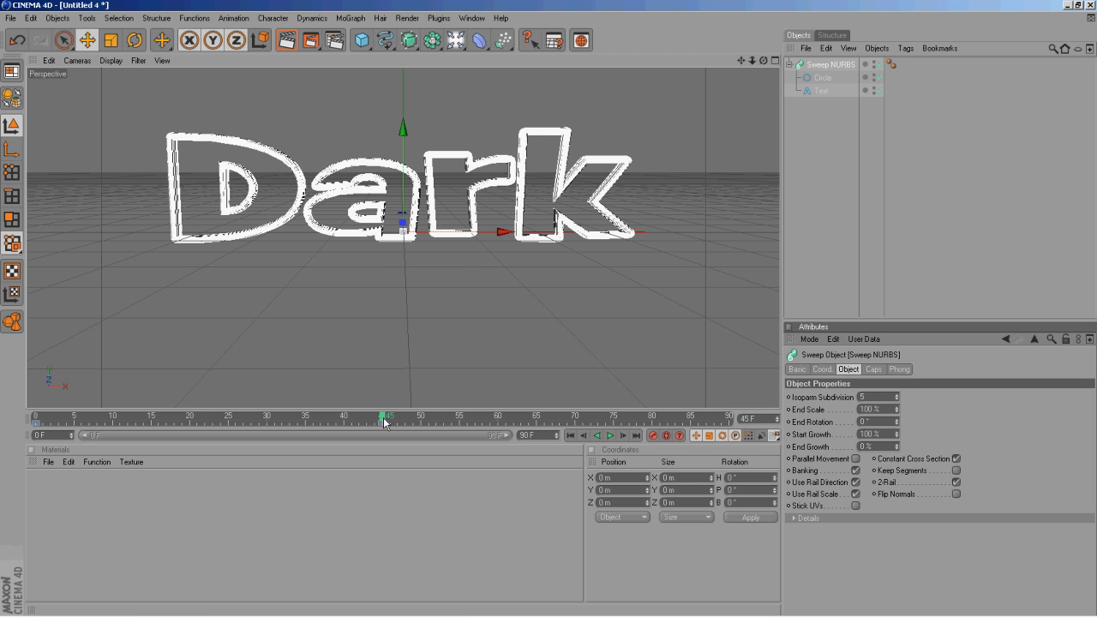
# Set the Sweep NURBS Start Growth to 0% at frame 90
pyautogui.click(729, 419)
pyautogui.click(875, 435)
pyautogui.write('0')
pyautogui.press('Return')
# Play the growth animation from the first frame to check it, and return to frame 0
pyautogui.click(570, 435)
pyautogui.click(693, 348)
pyautogui.click(610, 435)
pyautogui.click(611, 435)
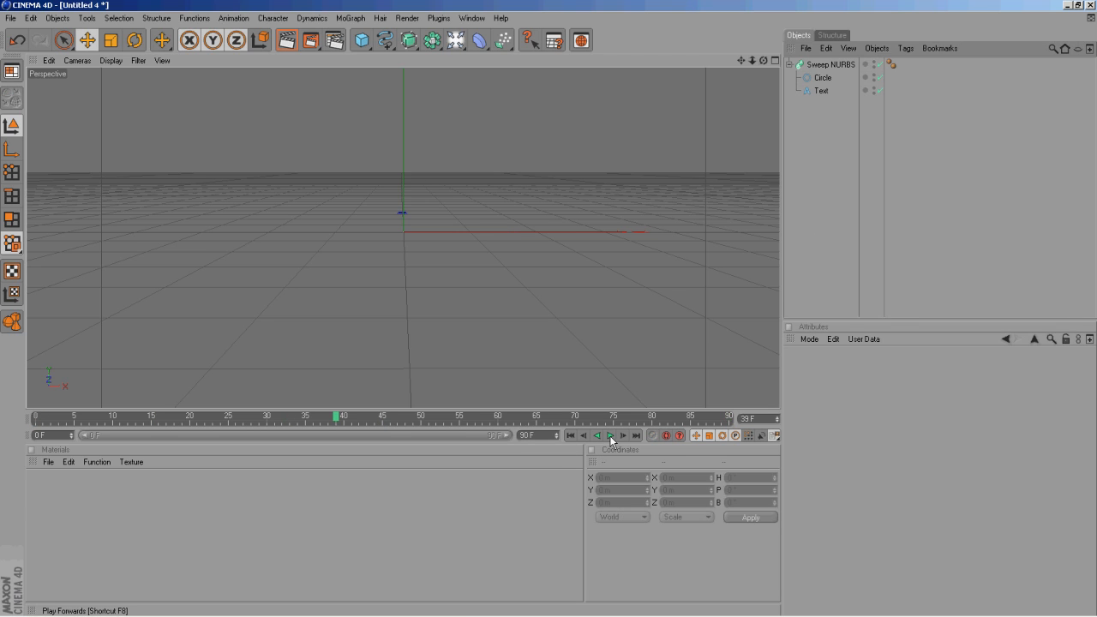
pyautogui.click(570, 436)
# Turn on autokeying for the Sweep NURBS and set its Start Growth to 100% at frame 45
pyautogui.click(826, 48)
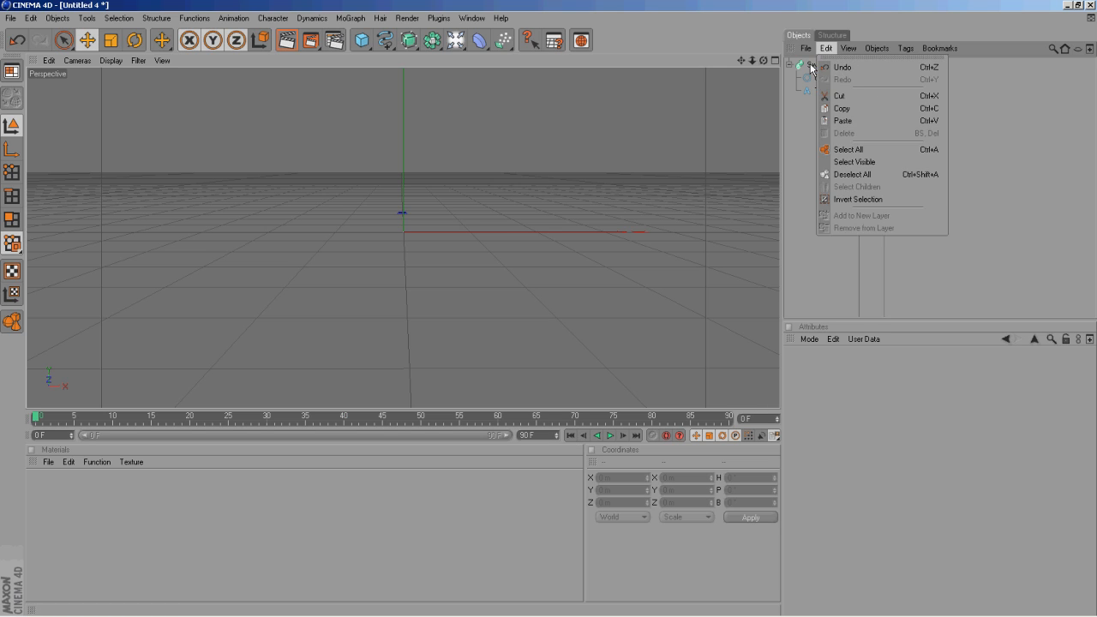
pyautogui.click(827, 69)
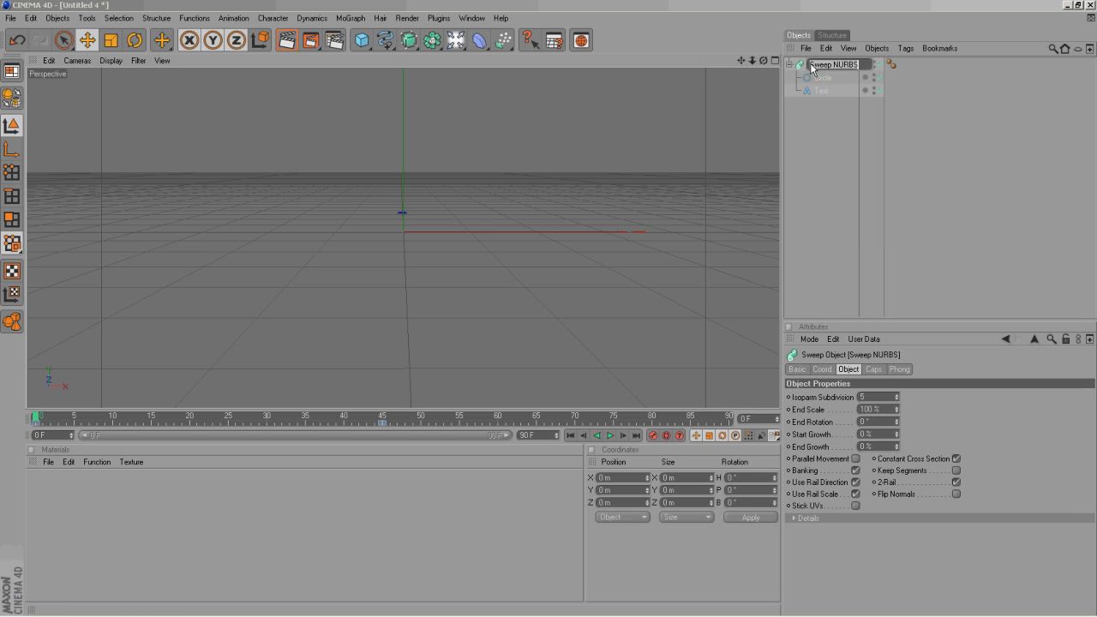
pyautogui.click(669, 435)
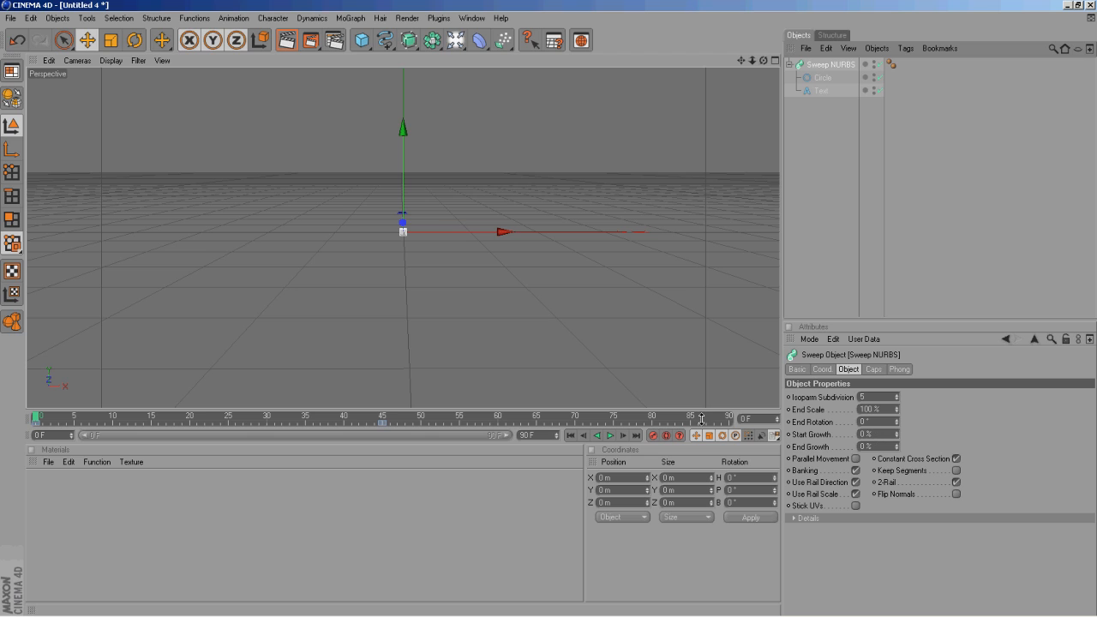
pyautogui.click(666, 435)
pyautogui.click(382, 418)
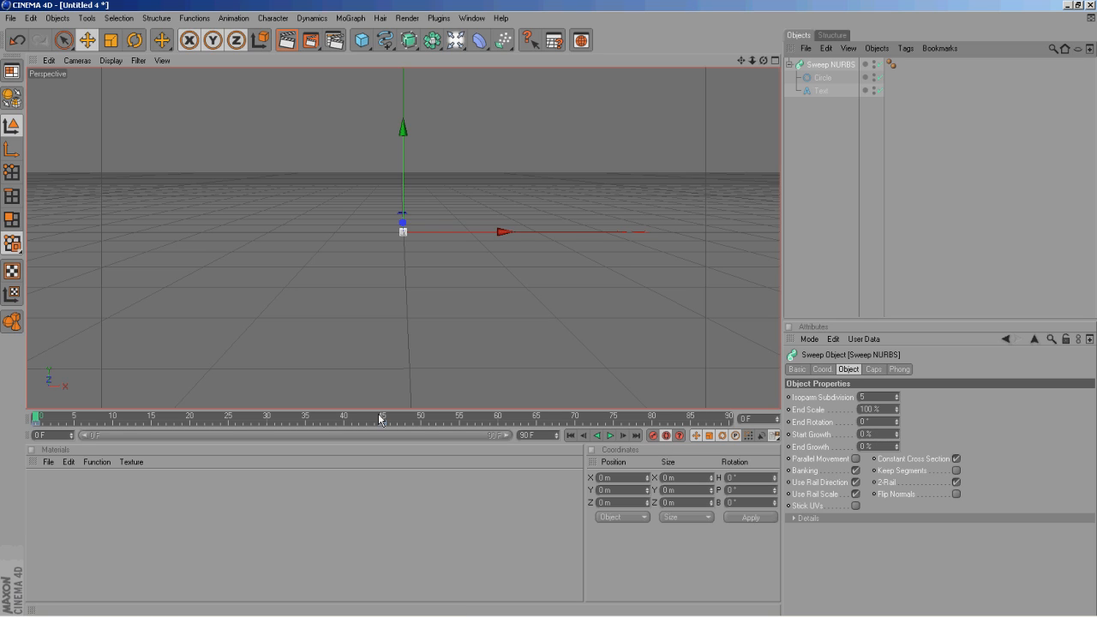
pyautogui.click(878, 433)
pyautogui.write('10')
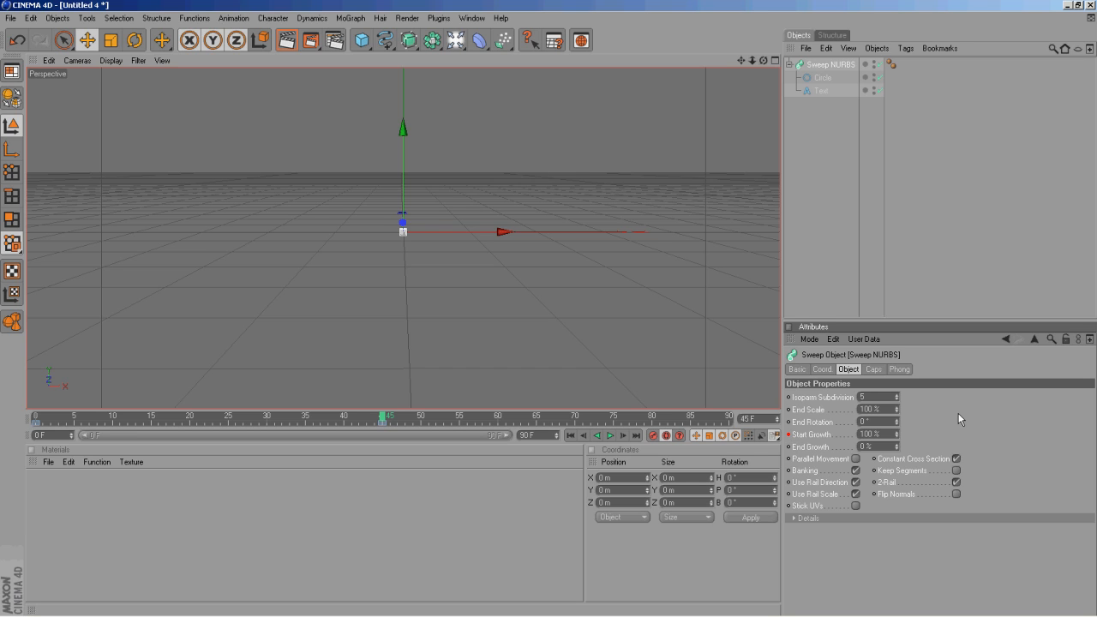
pyautogui.write('0')
pyautogui.press('Return')
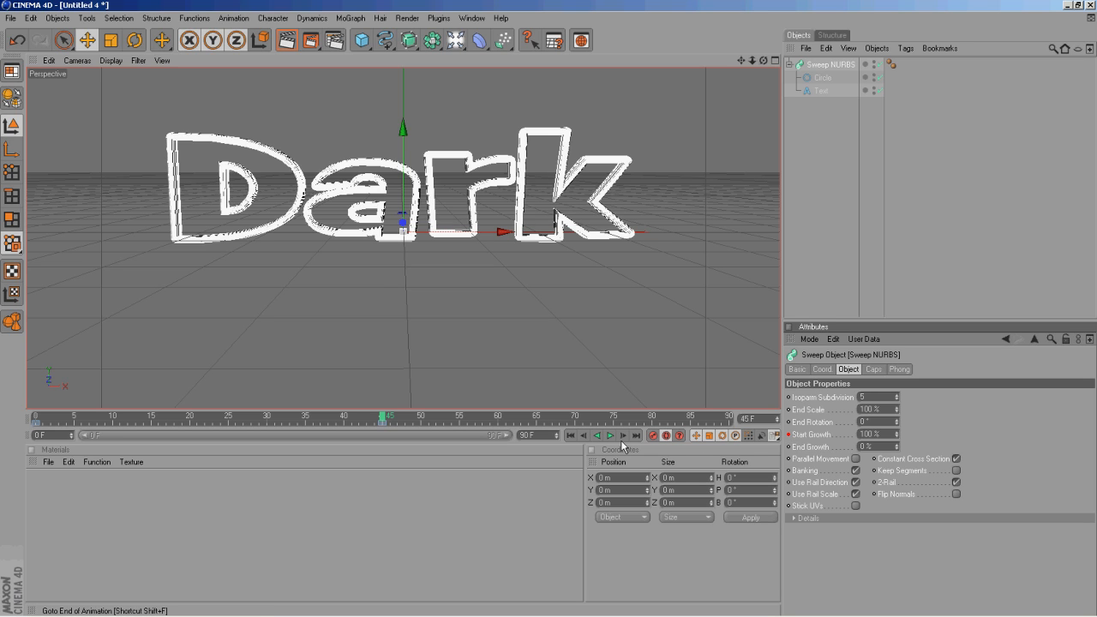
# Deselect the object and play the growth animation from frame 0 to check the new key, then return to the start
pyautogui.click(570, 435)
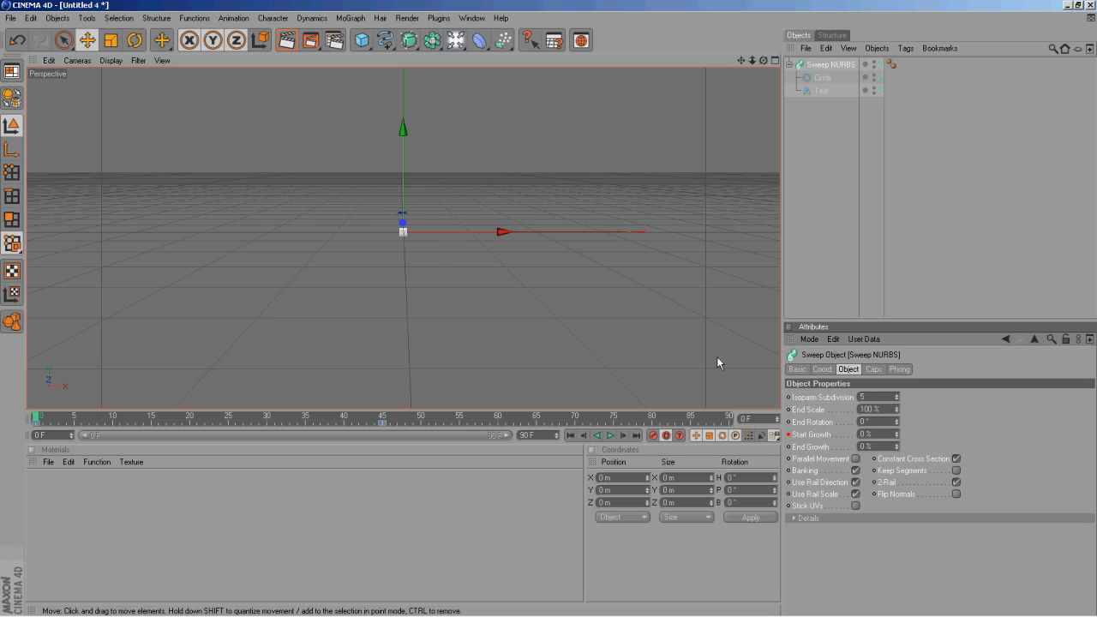
pyautogui.click(808, 186)
pyautogui.click(609, 437)
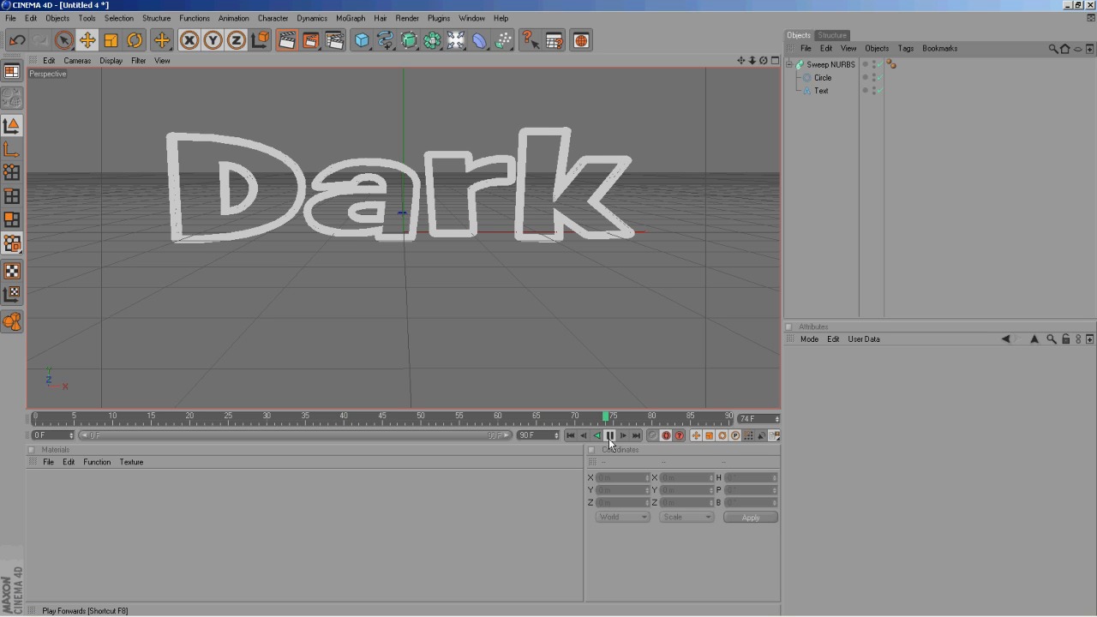
pyautogui.click(594, 437)
# Key the Sweep NURBS Start Growth at 0% on frame 90
pyautogui.click(838, 64)
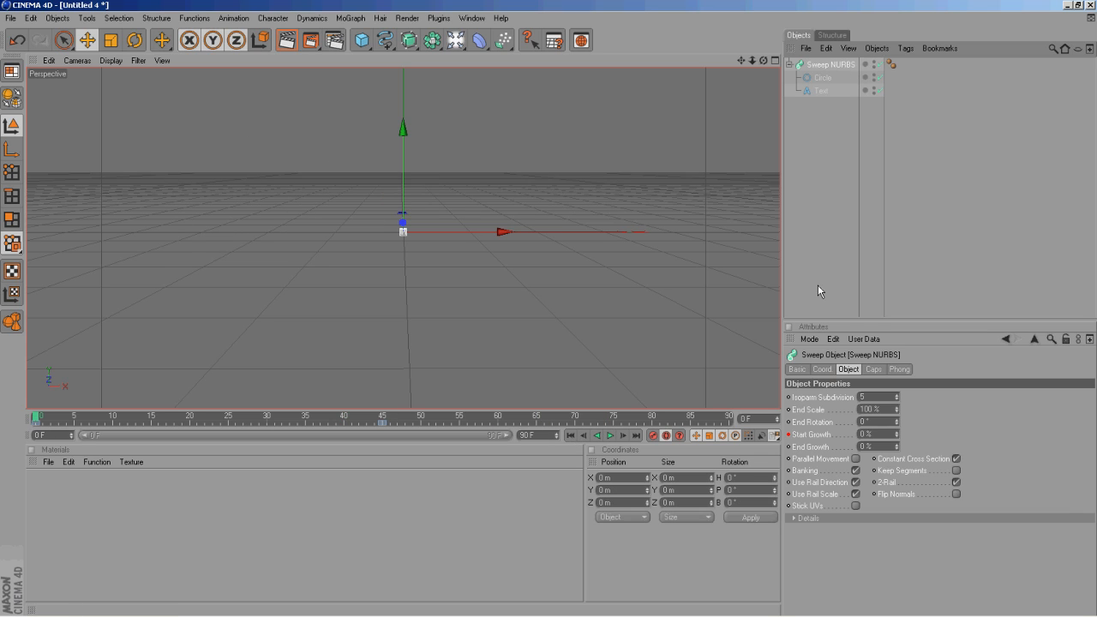
pyautogui.click(728, 418)
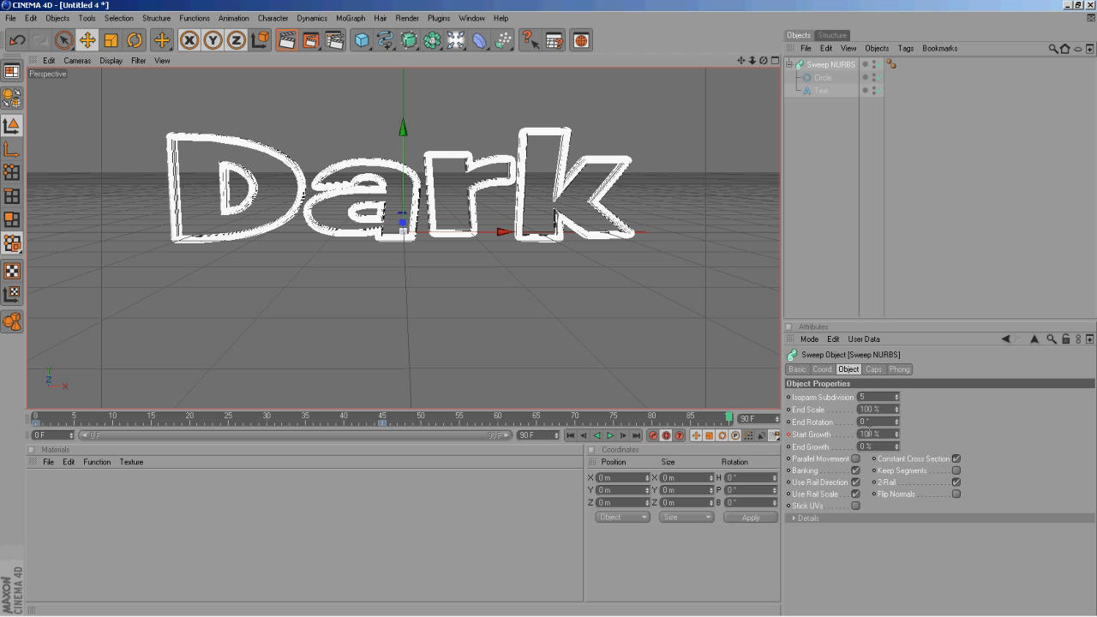
pyautogui.doubleClick(857, 434)
pyautogui.write('0')
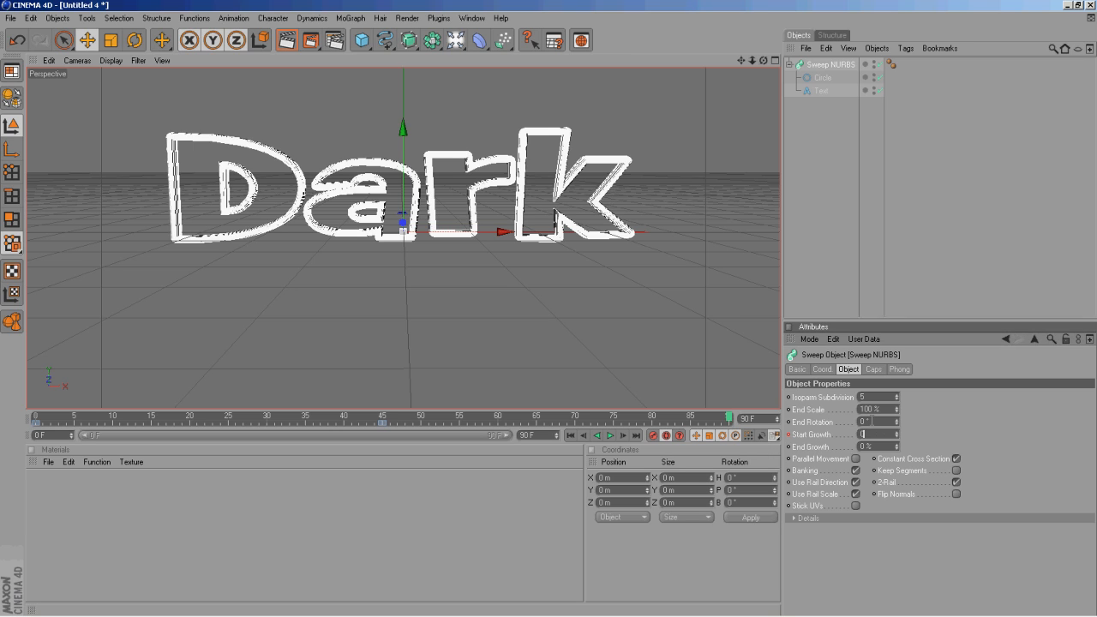
pyautogui.click(871, 255)
# Play the growth animation from the first frame to check how the text disappears, and return to frame 0
pyautogui.click(570, 436)
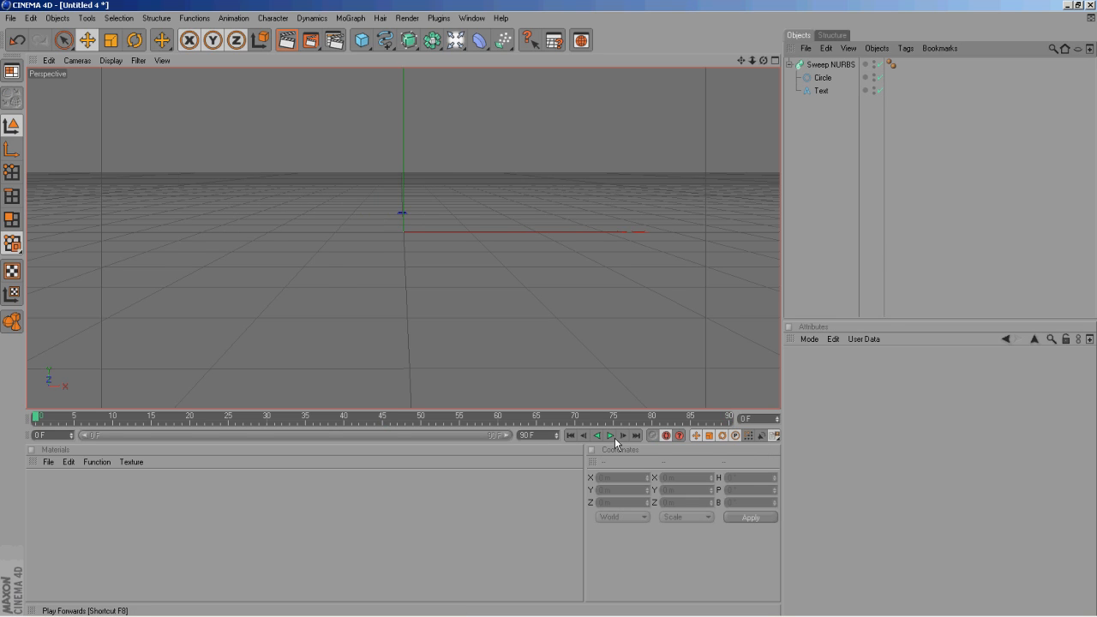
pyautogui.click(611, 436)
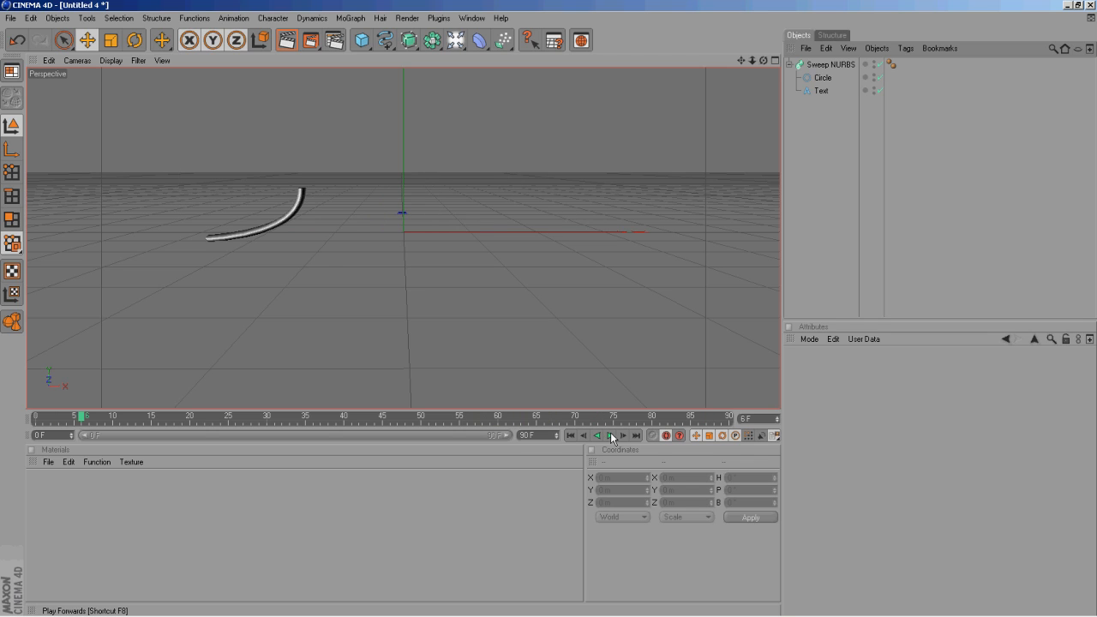
pyautogui.click(571, 436)
# Delete the Sweep NURBS growth key at frame 90
pyautogui.click(831, 65)
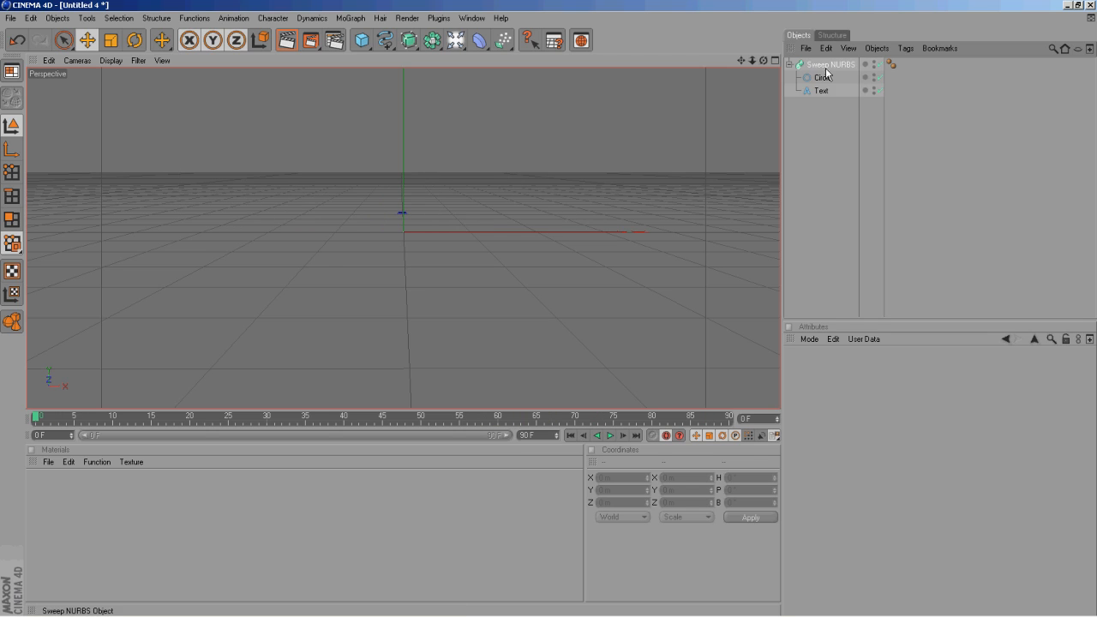
pyautogui.click(728, 422)
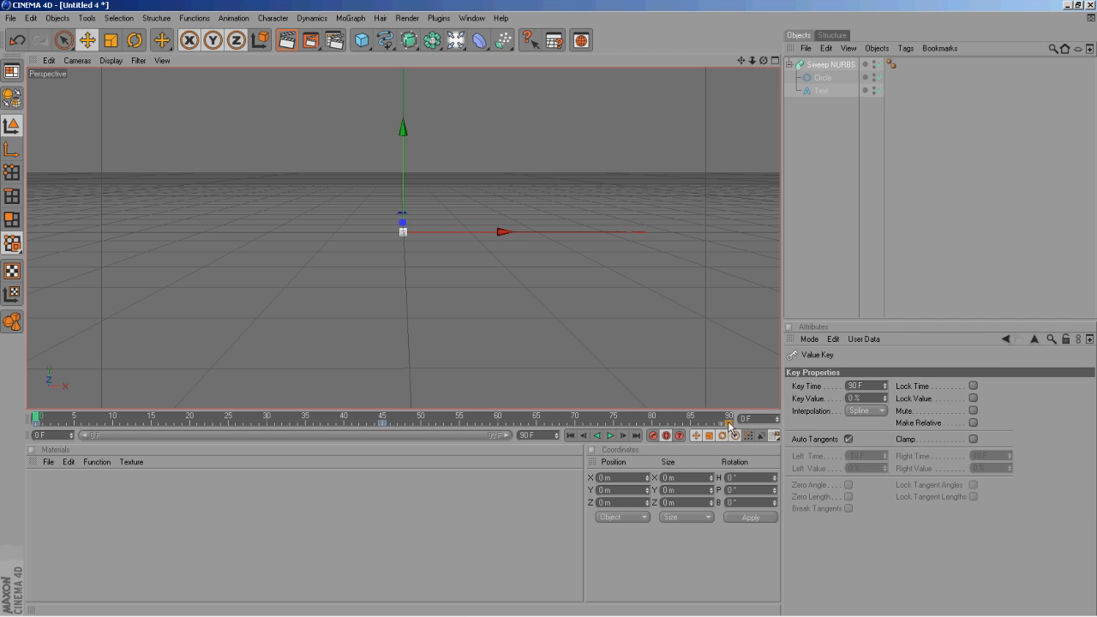
pyautogui.press('Delete')
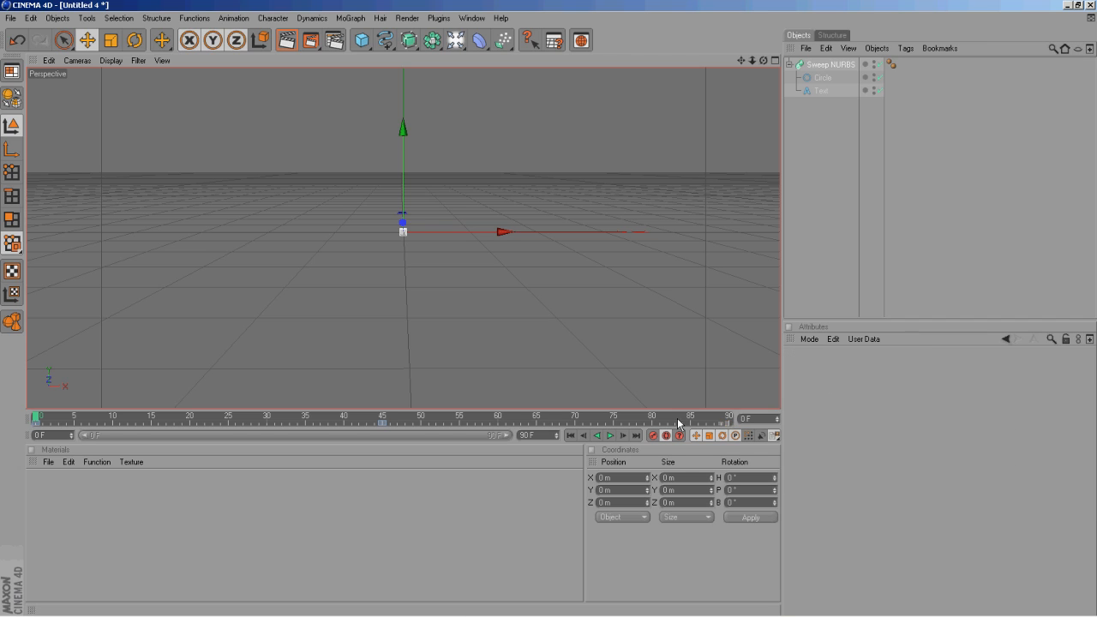
# At frame 70, add an Explosion FX deformer, make the Sweep NURBS its child and open its Explosion settings
pyautogui.click(574, 419)
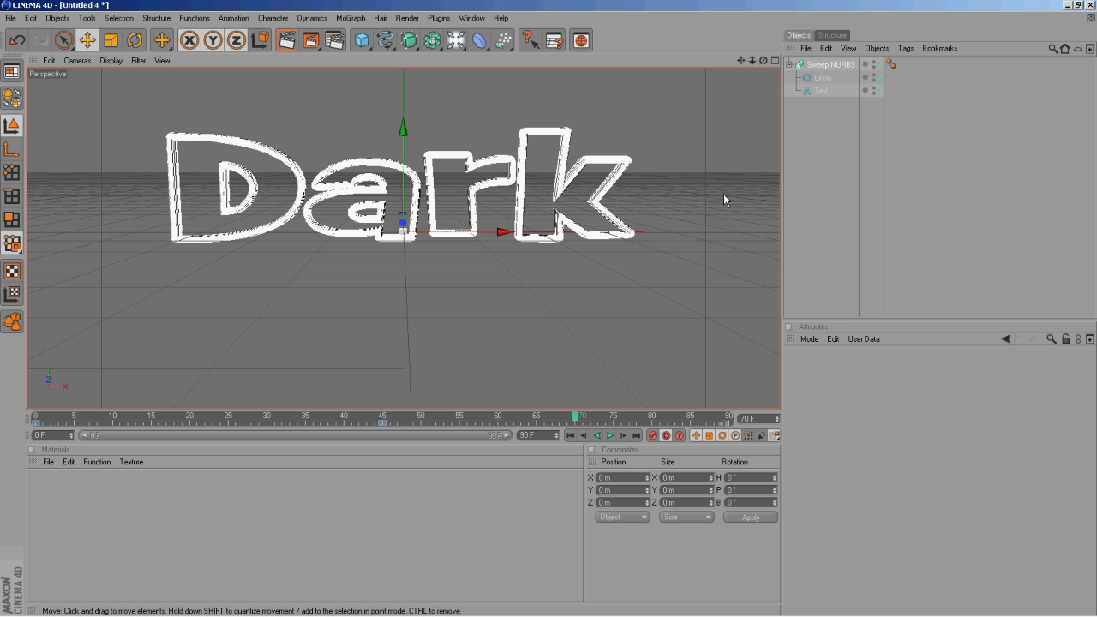
pyautogui.moveTo(479, 40); pyautogui.dragTo(610, 130)
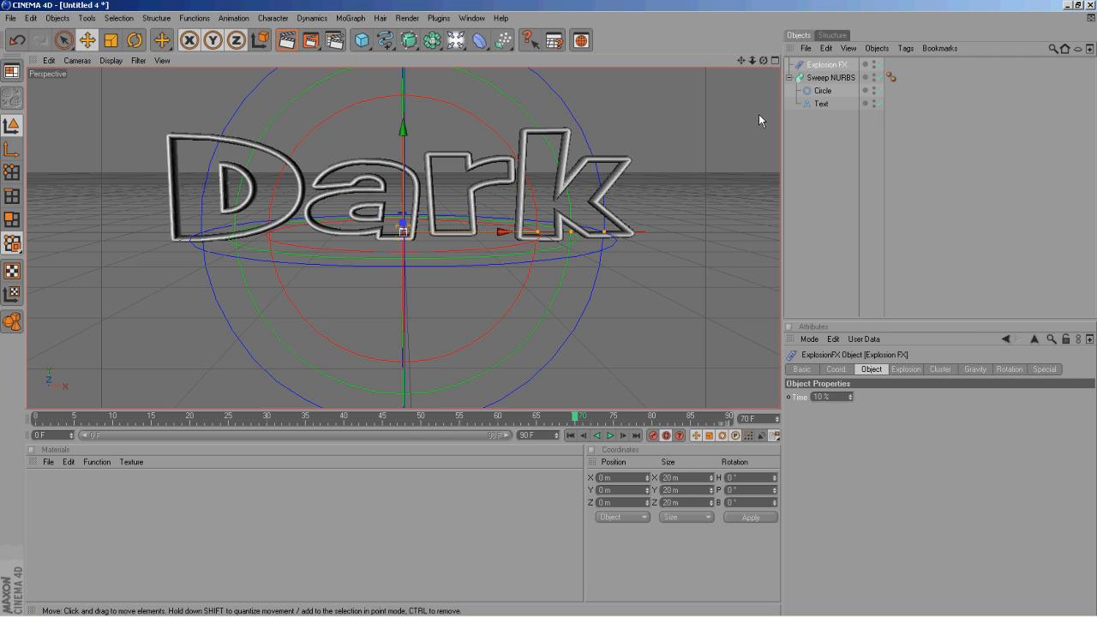
pyautogui.moveTo(829, 78); pyautogui.dragTo(829, 68)
pyautogui.click(829, 67)
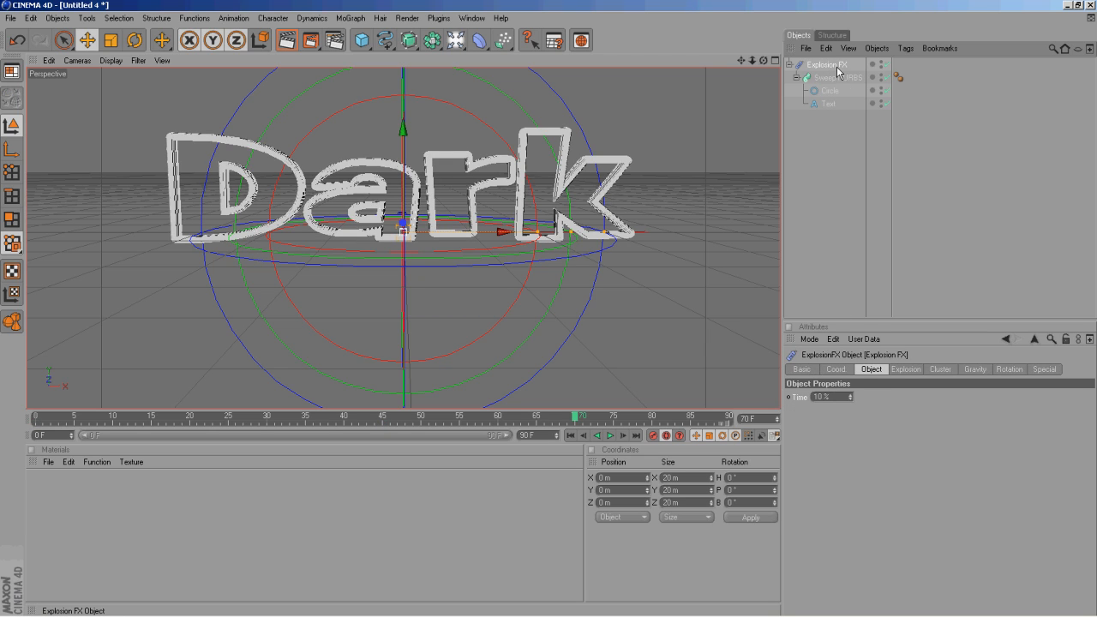
pyautogui.click(900, 370)
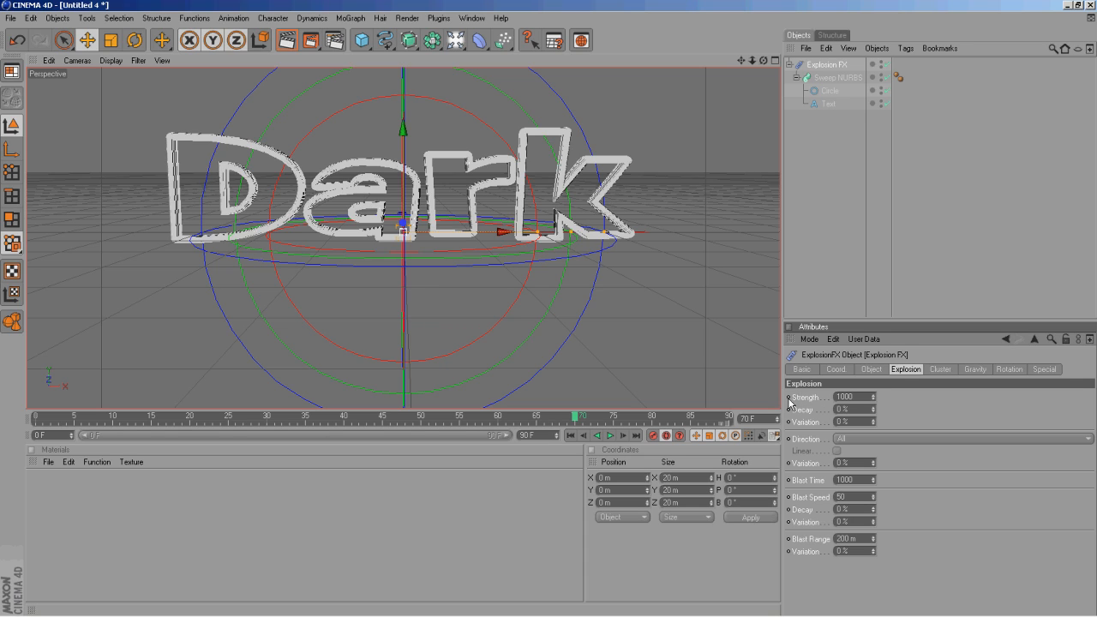
pyautogui.click(791, 400)
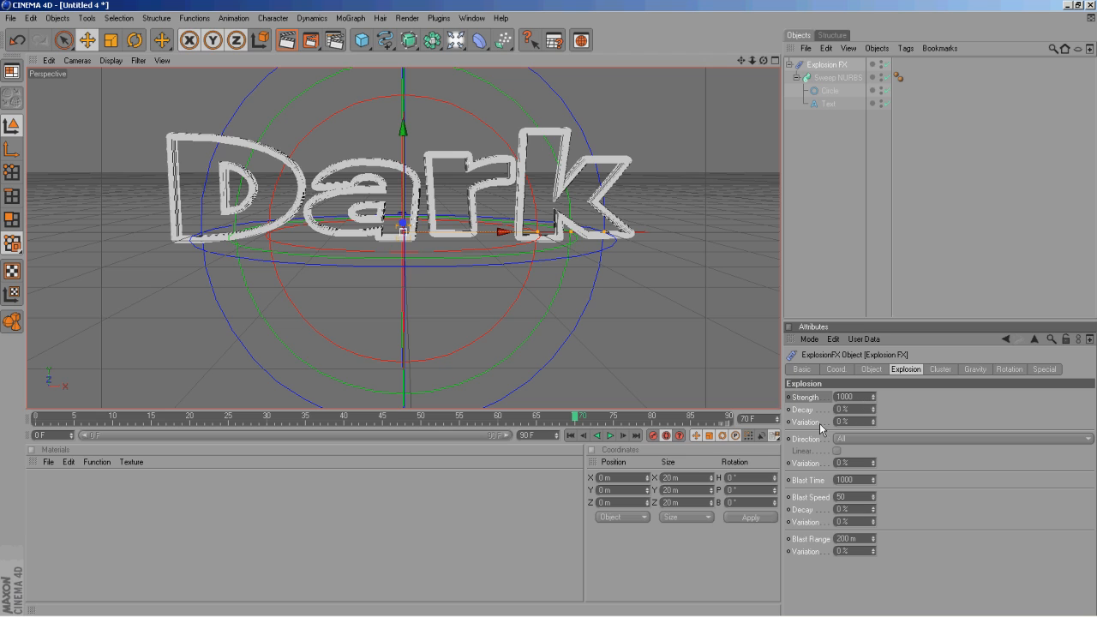
# Take the Sweep NURBS out of the Explosion FX and make the Explosion FX a child of the Sweep NURBS
pyautogui.moveTo(831, 78); pyautogui.dragTo(821, 159)
pyautogui.click(830, 65)
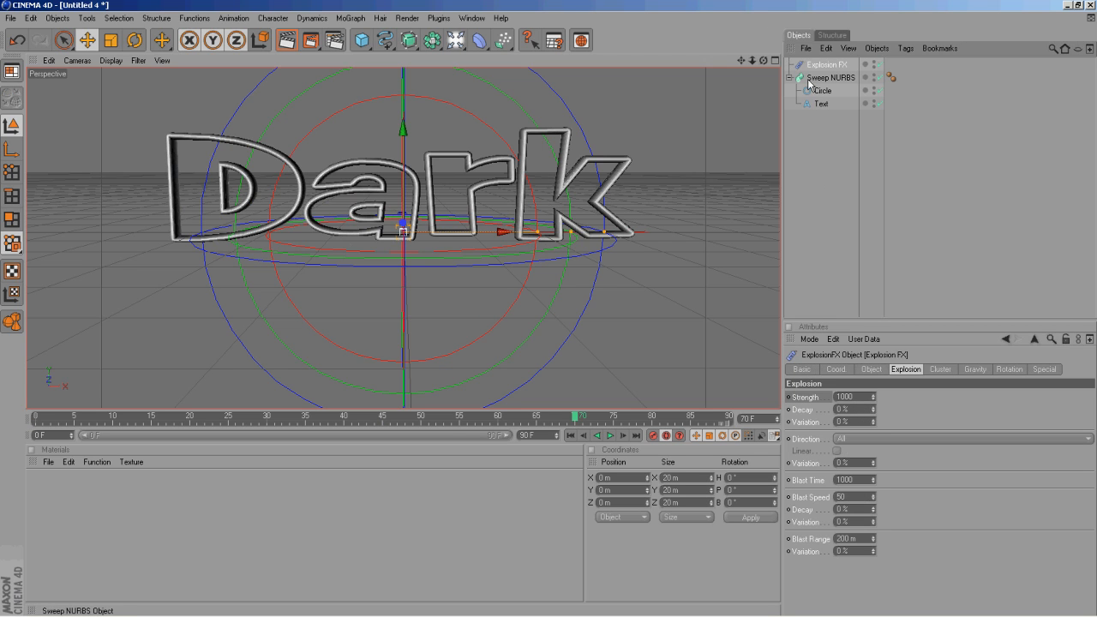
pyautogui.moveTo(821, 65); pyautogui.dragTo(822, 82)
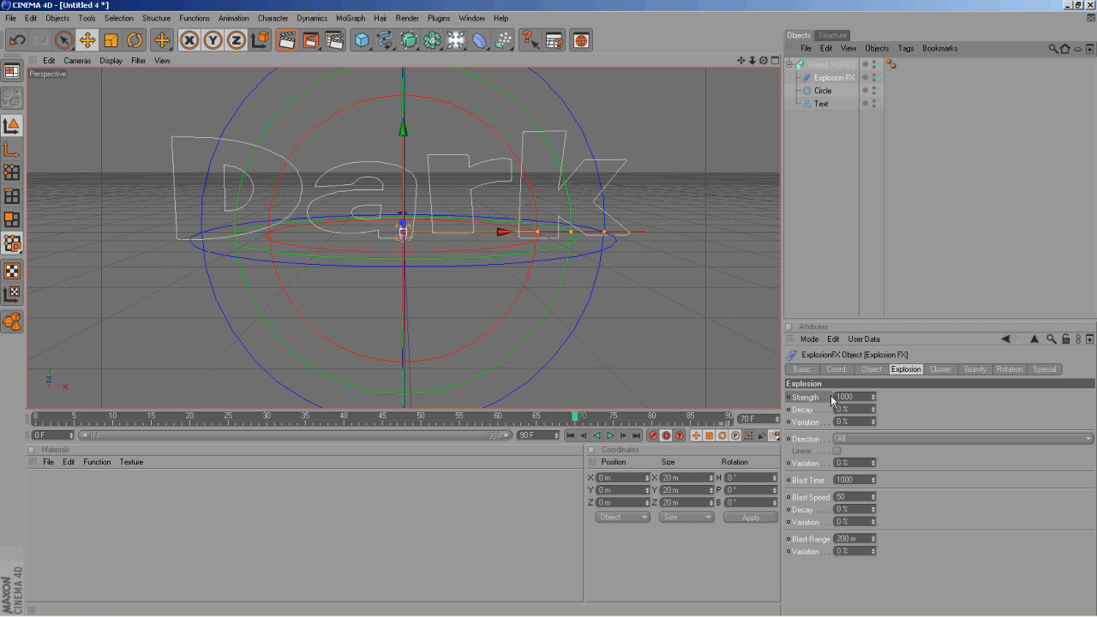
# Set the Explosion FX Strength to 0 at frame 70
pyautogui.moveTo(862, 395); pyautogui.dragTo(698, 379)
pyautogui.write('0')
pyautogui.click(969, 426)
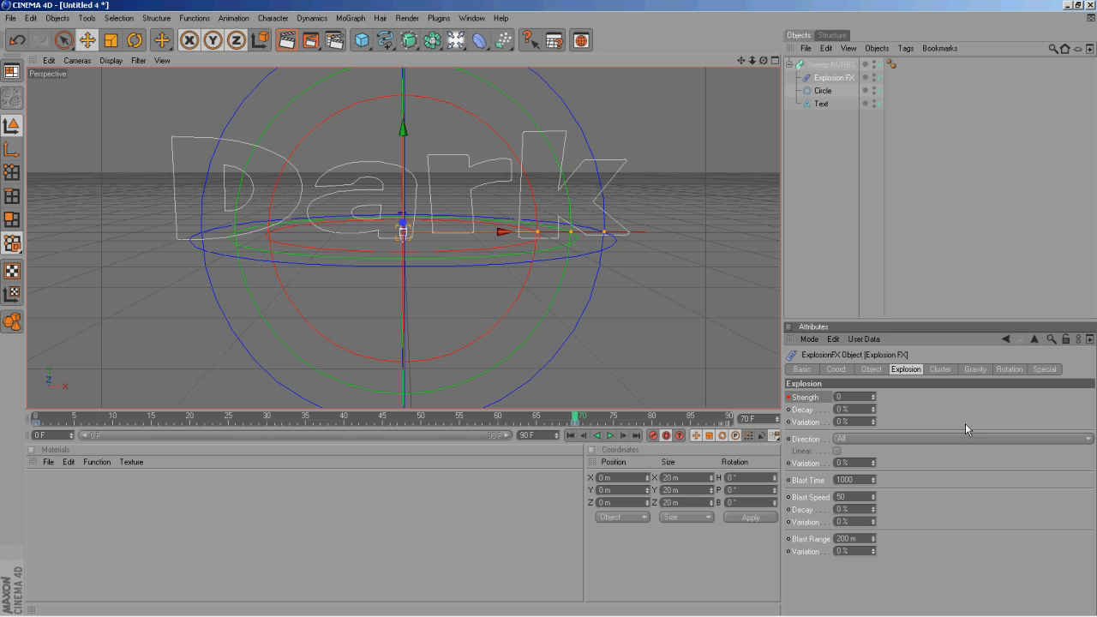
# Return to frame 0 and delete the Explosion FX object
pyautogui.click(571, 435)
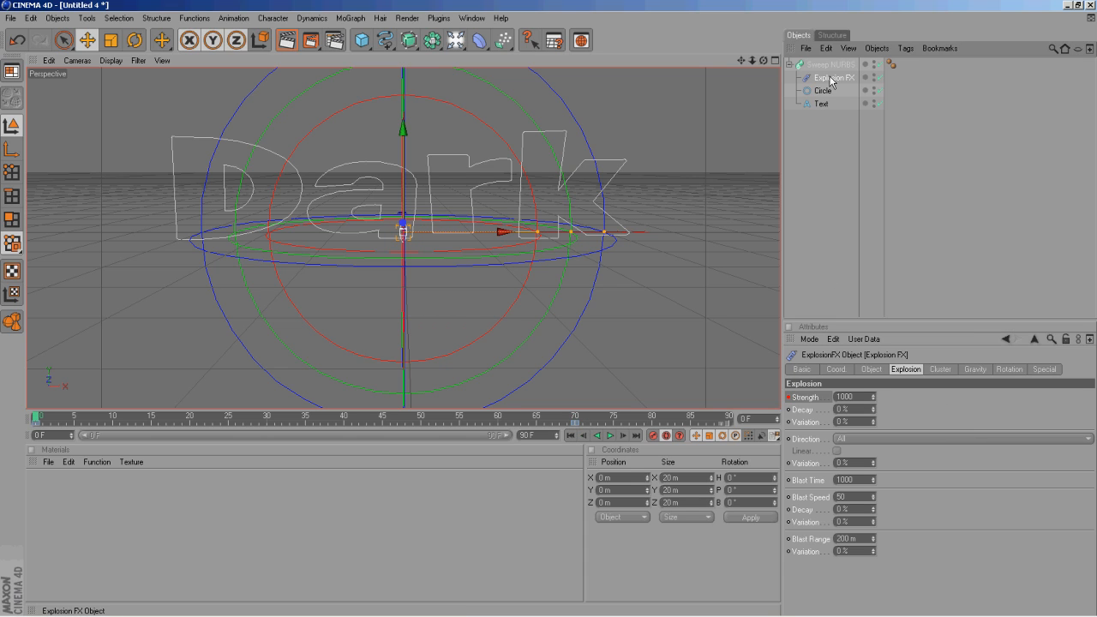
pyautogui.press('Delete')
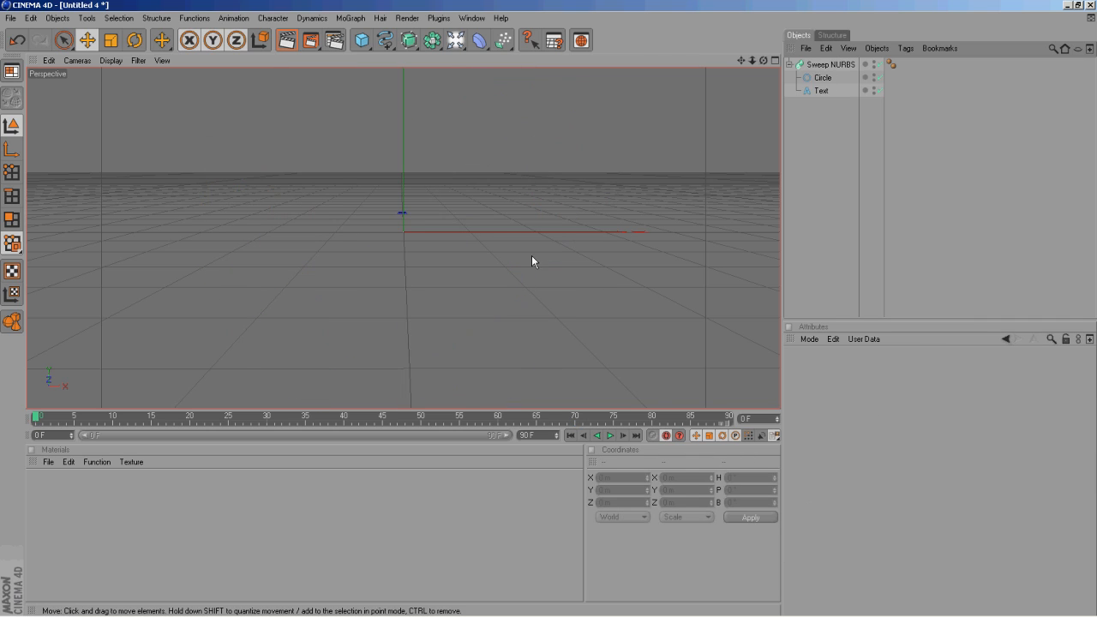
# Play the growth animation from frame 0 and stop it at frame 61 with the whole word drawn
pyautogui.click(610, 435)
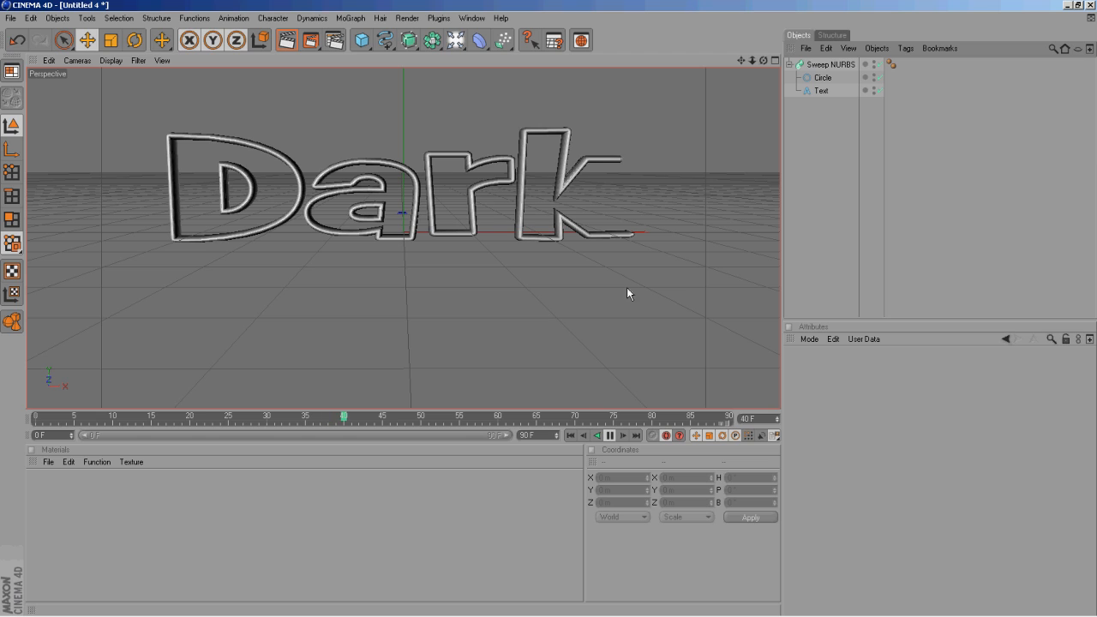
pyautogui.click(612, 435)
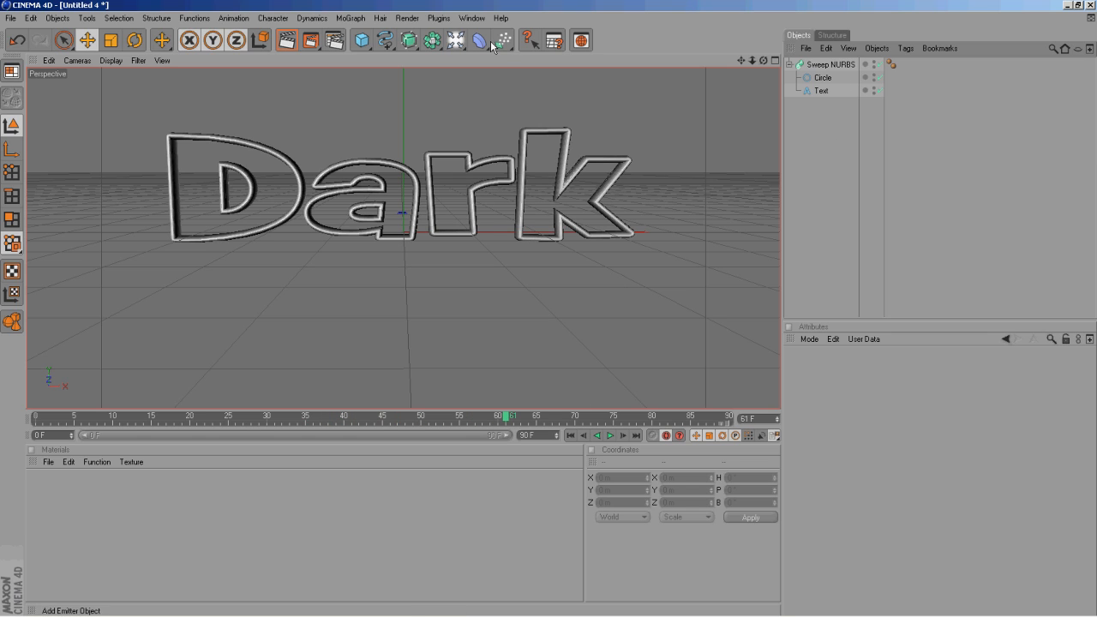
# Try to load the No Floor Studio.c4d preset from the Content Browser into the scene, and close the browser
pyautogui.click(455, 40)
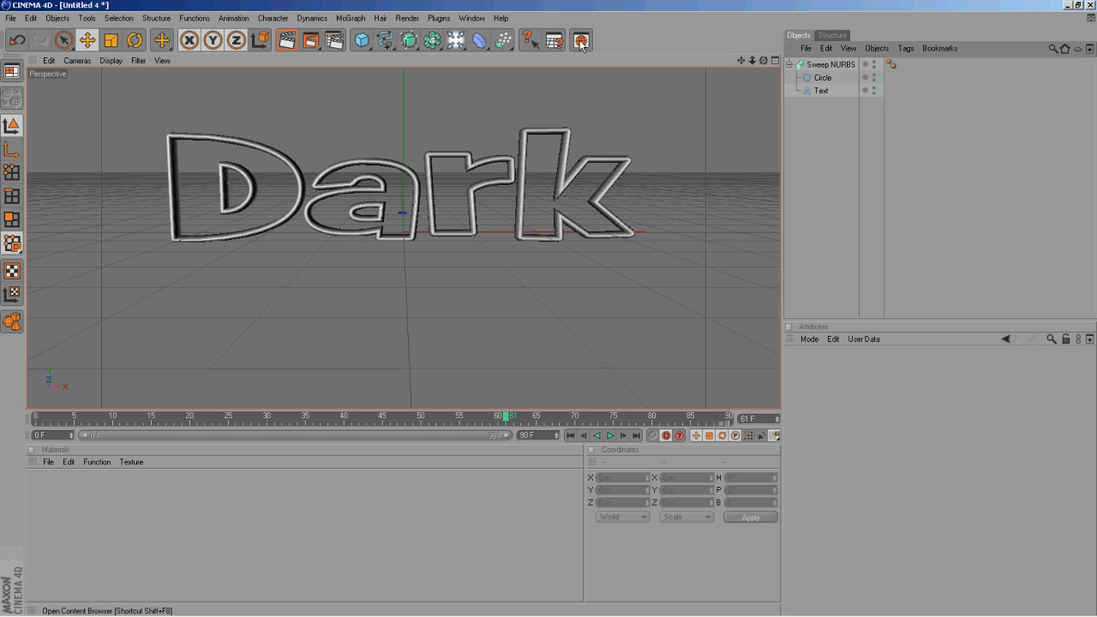
pyautogui.click(581, 40)
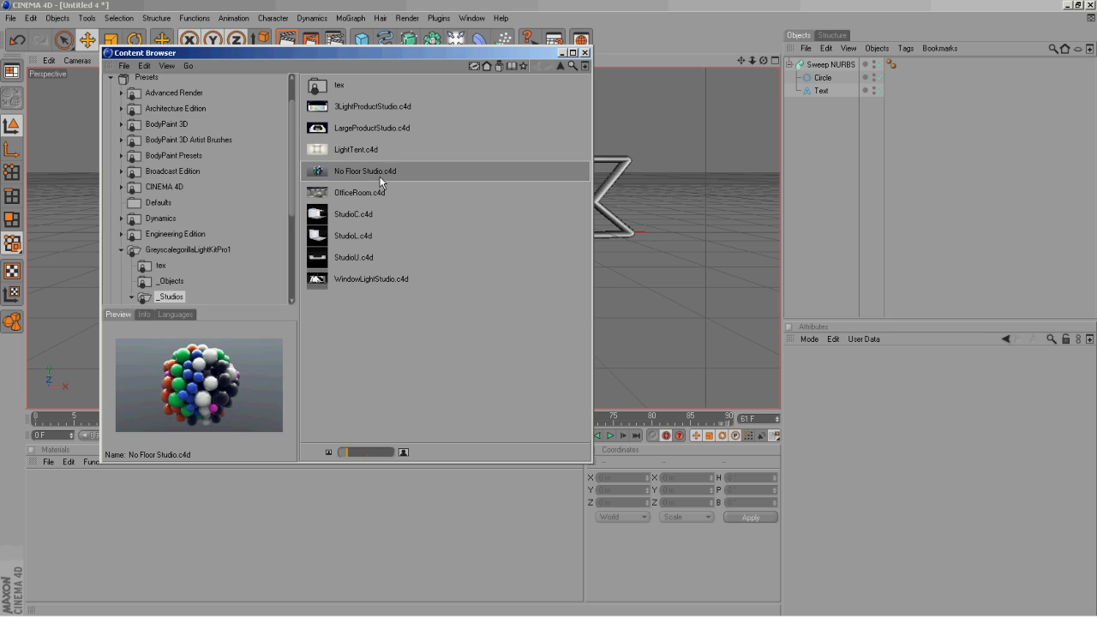
pyautogui.moveTo(377, 174); pyautogui.dragTo(805, 193)
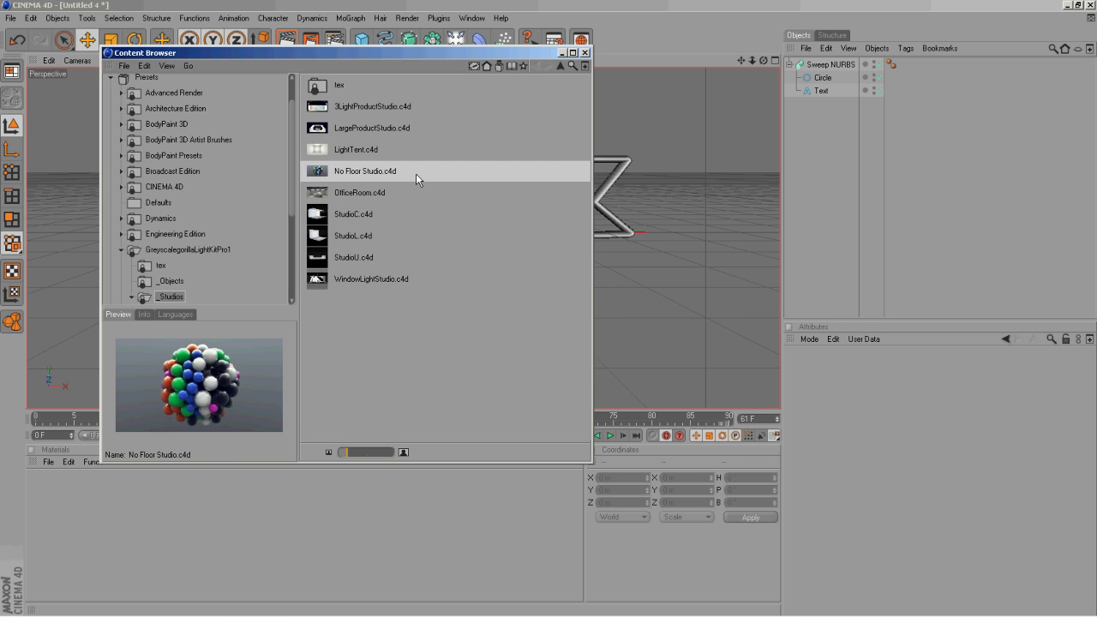
pyautogui.click(586, 53)
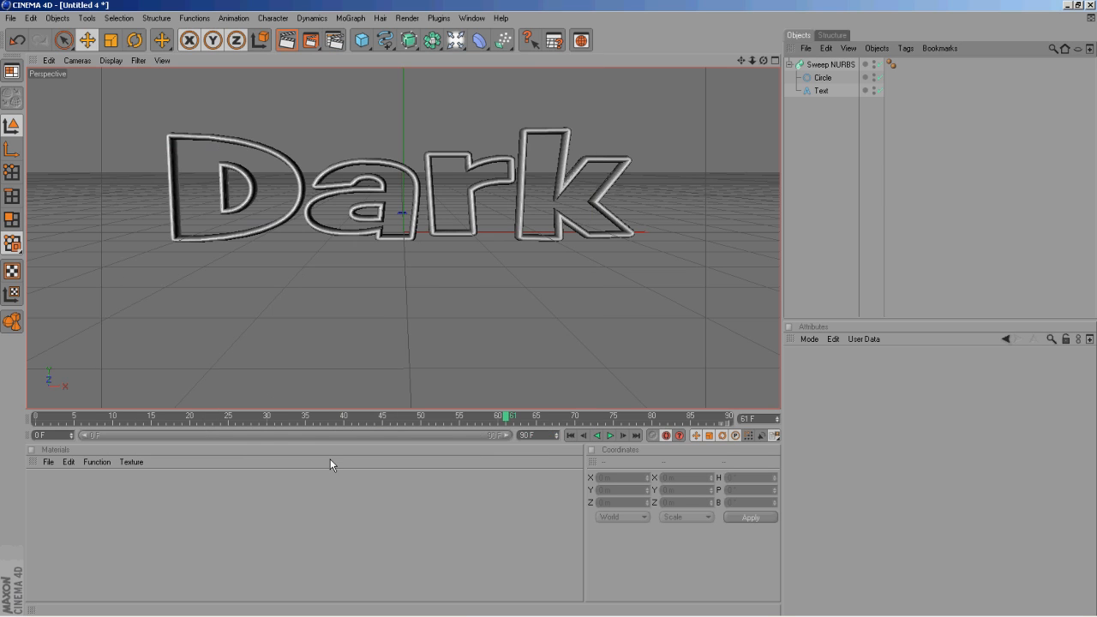
# Add an omni light and move it above and in front of the text, to about X 5, Y 448, Z -817 m
pyautogui.moveTo(459, 43); pyautogui.dragTo(497, 54)
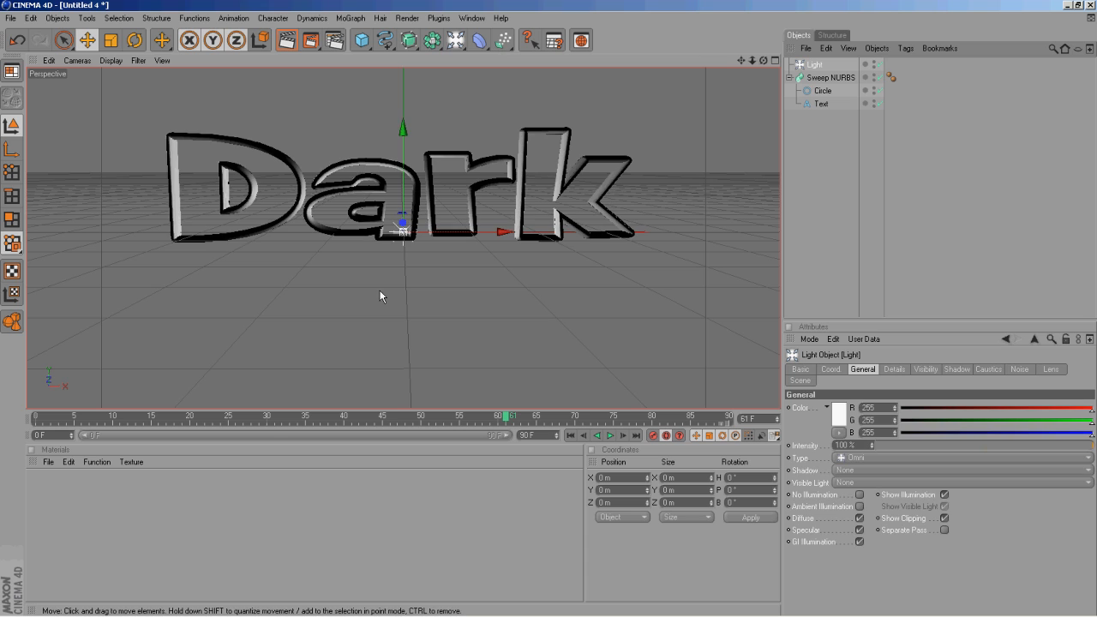
pyautogui.moveTo(420, 208)
pyautogui.mouseDown()
pyautogui.moveTo(548, 307)
pyautogui.moveTo(550, 286)
pyautogui.moveTo(647, 298)
pyautogui.moveTo(753, 49)
pyautogui.mouseUp()
pyautogui.click(775, 61)
pyautogui.moveTo(597, 92)
pyautogui.mouseDown()
pyautogui.moveTo(549, 235)
pyautogui.moveTo(583, 82)
pyautogui.mouseUp()
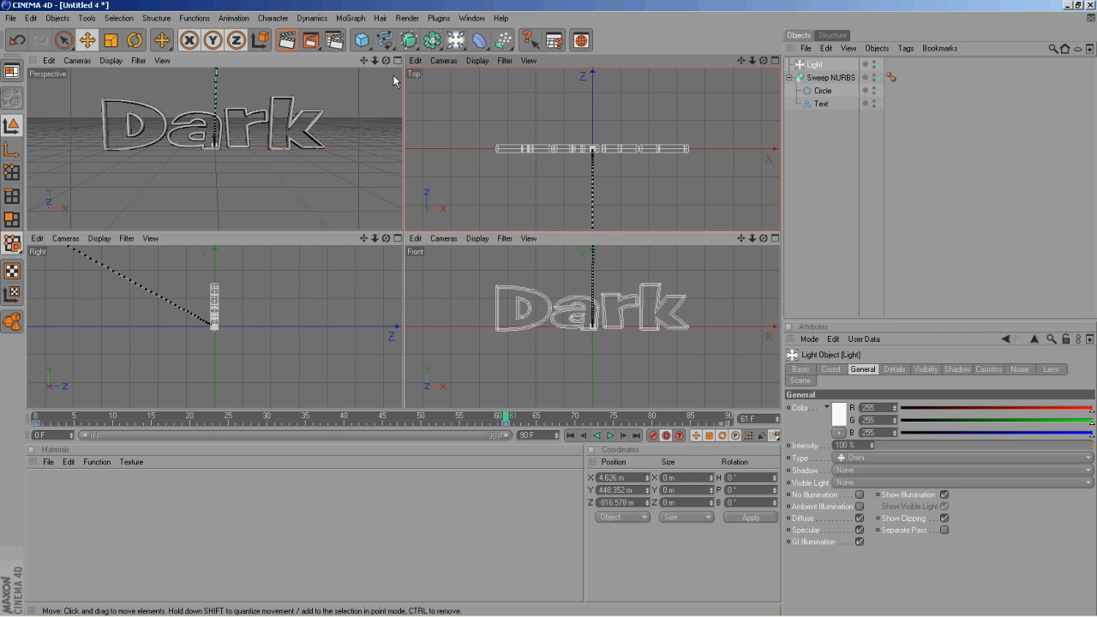
pyautogui.click(397, 60)
pyautogui.click(420, 105)
# Render the perspective view to check the lighting on the text
pyautogui.click(287, 40)
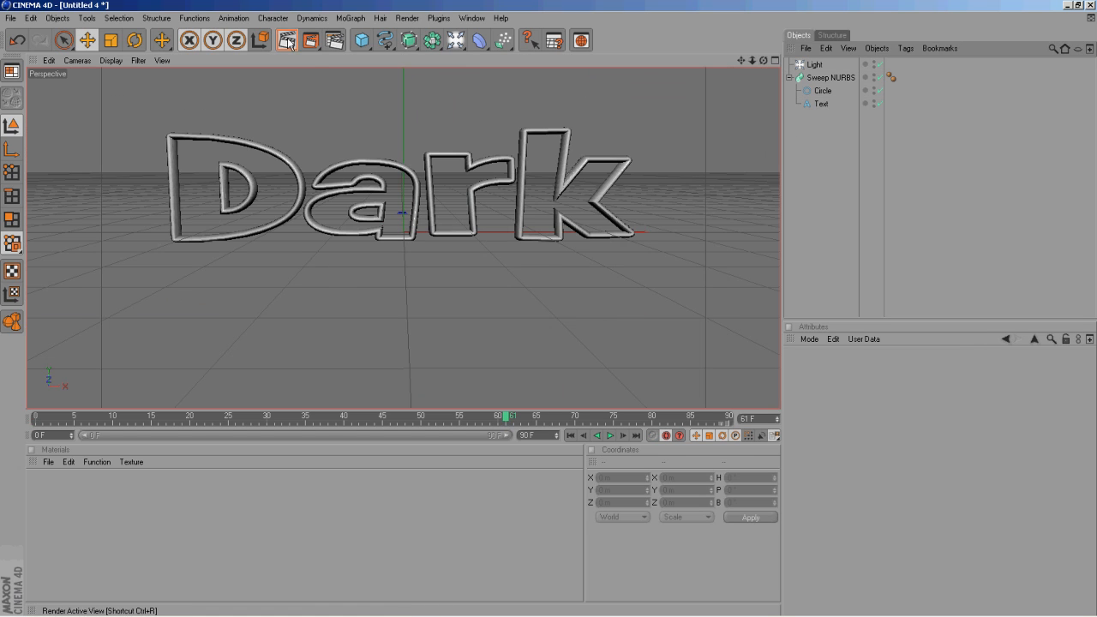
# Set the light's shadow to Shadow Maps (Soft) and render the perspective view to check it
pyautogui.click(831, 66)
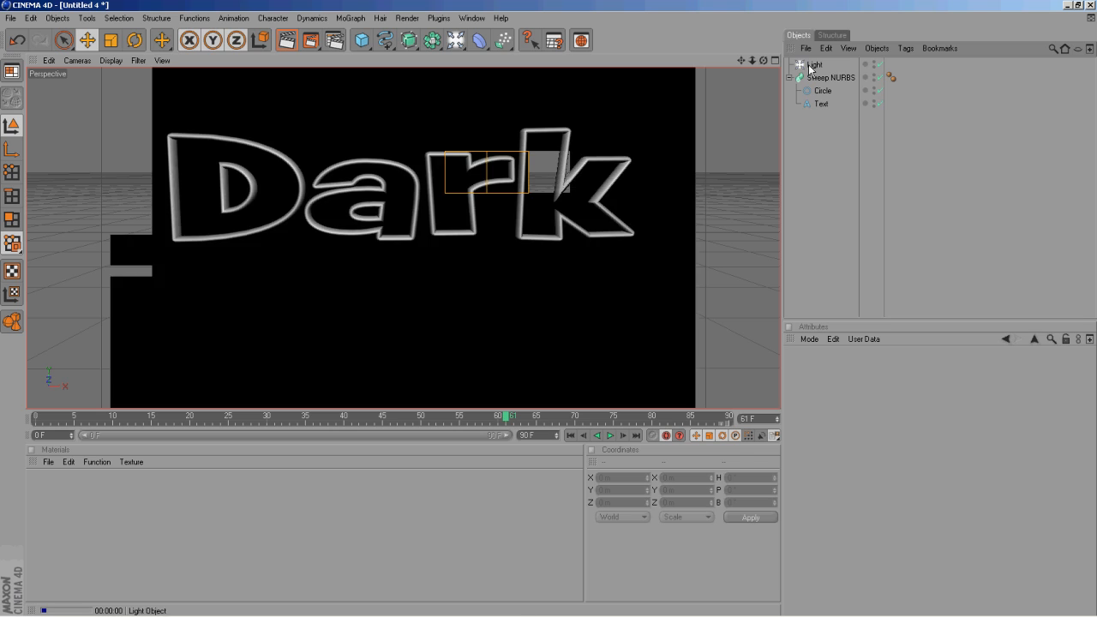
pyautogui.click(900, 470)
pyautogui.click(878, 496)
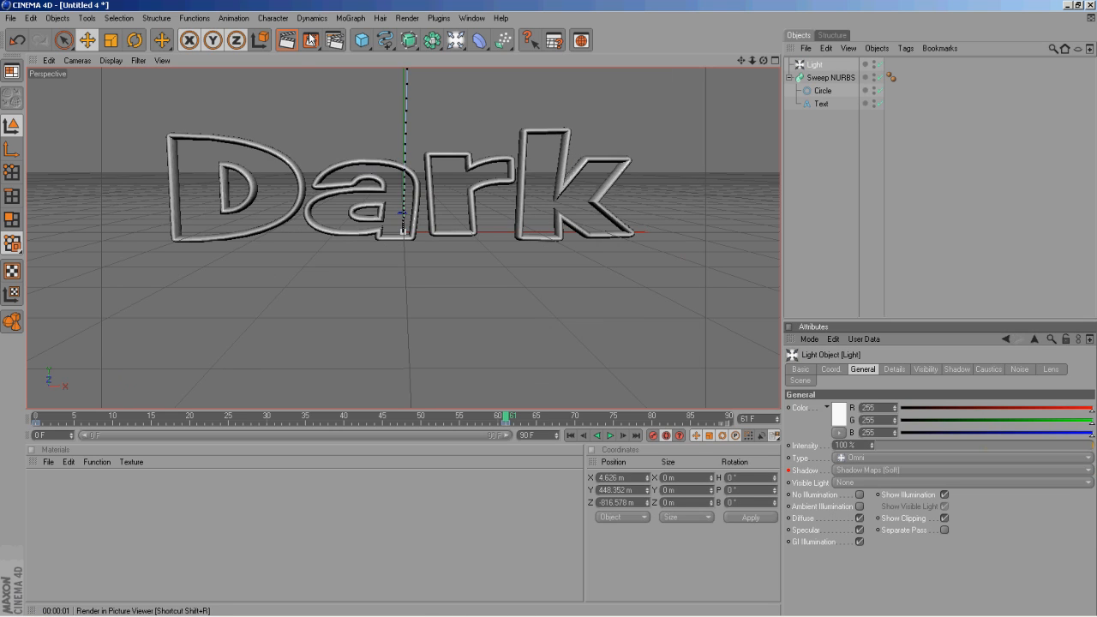
pyautogui.click(287, 41)
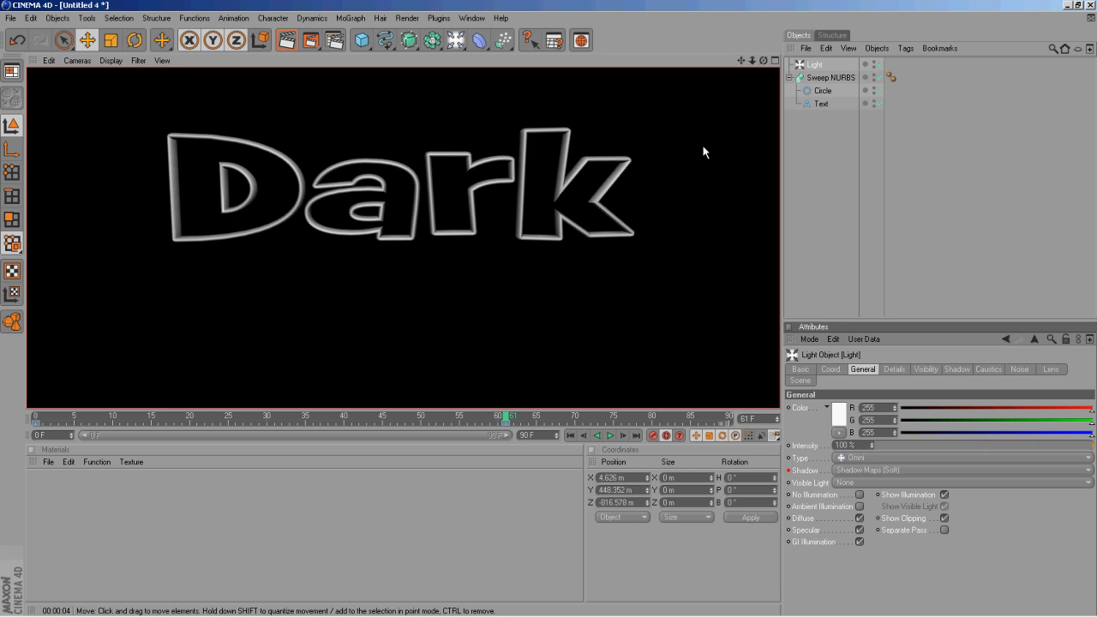
pyautogui.click(833, 214)
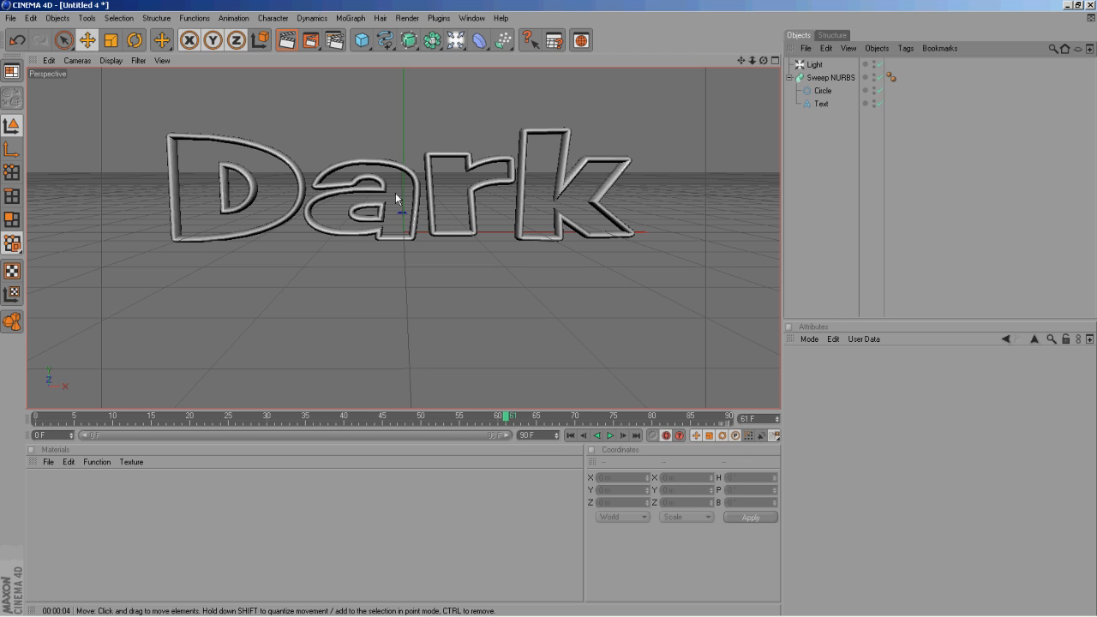
# Enable the alpha channel for saved images in the render settings and review the output settings
pyautogui.click(337, 39)
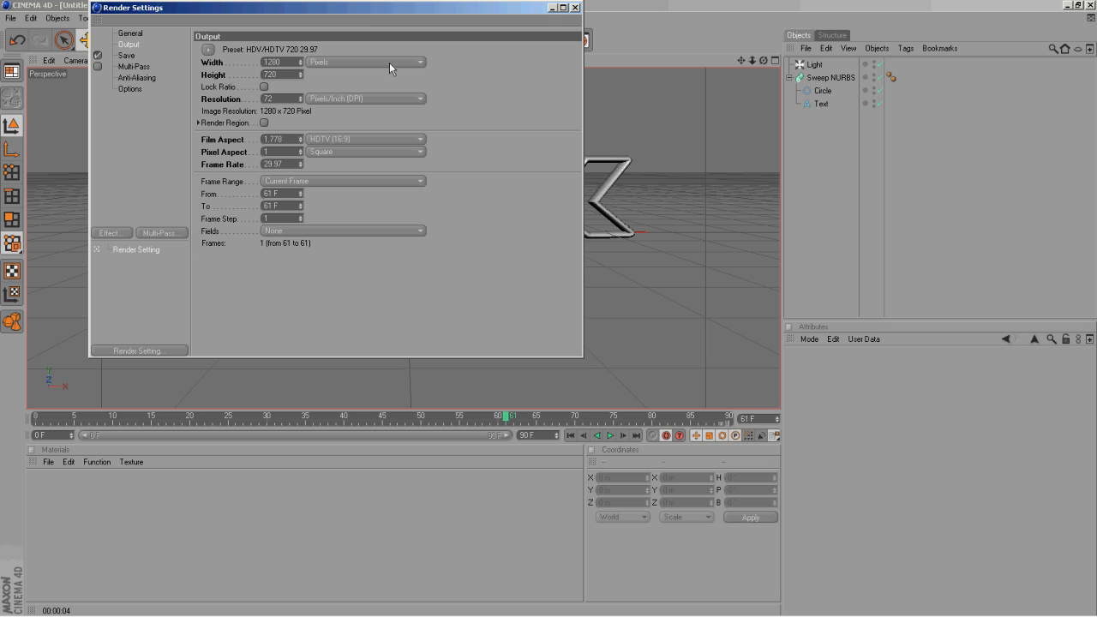
pyautogui.click(575, 7)
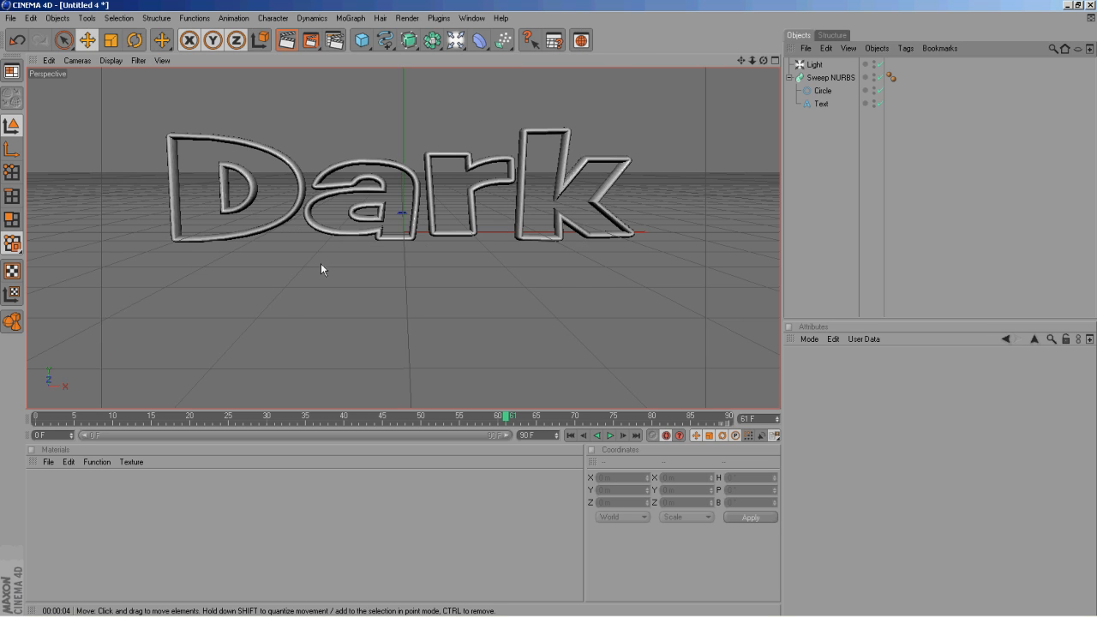
pyautogui.click(335, 43)
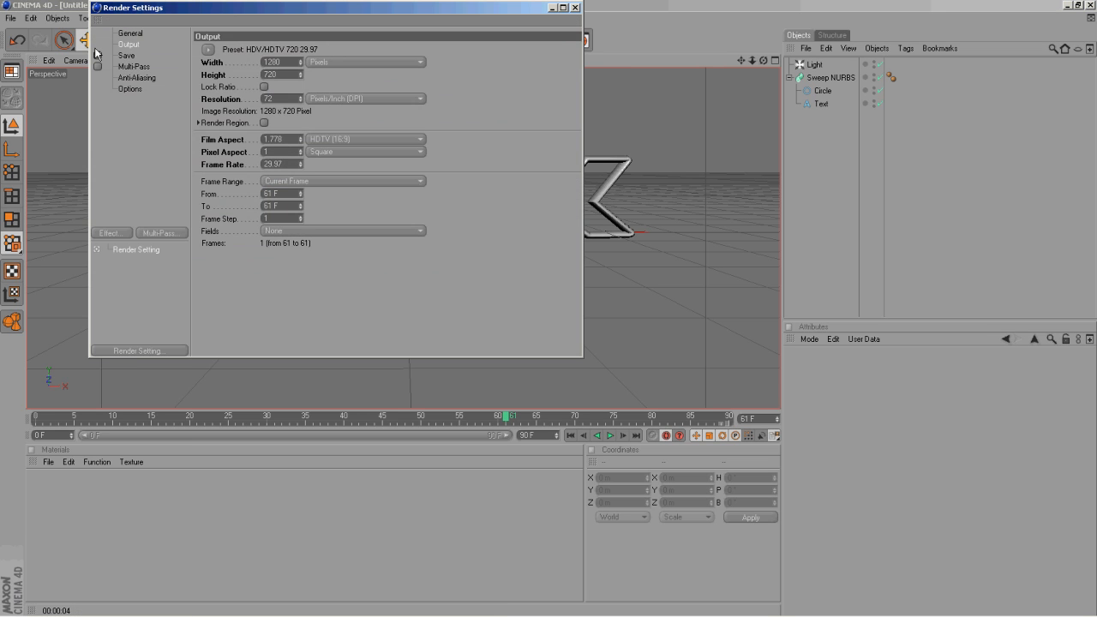
pyautogui.click(126, 56)
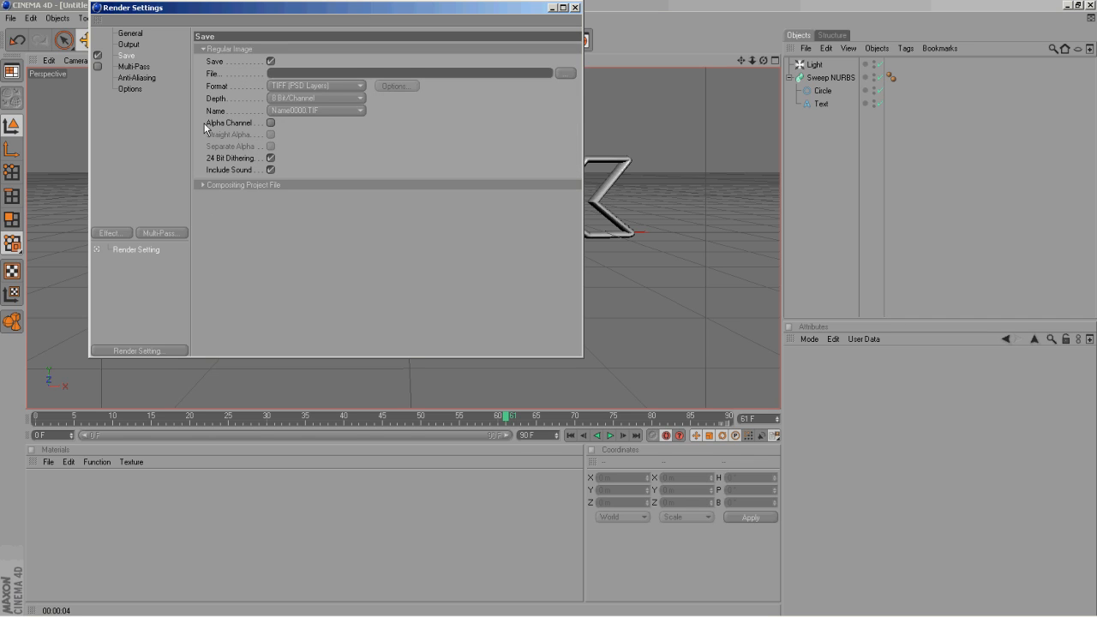
pyautogui.click(269, 124)
pyautogui.click(129, 46)
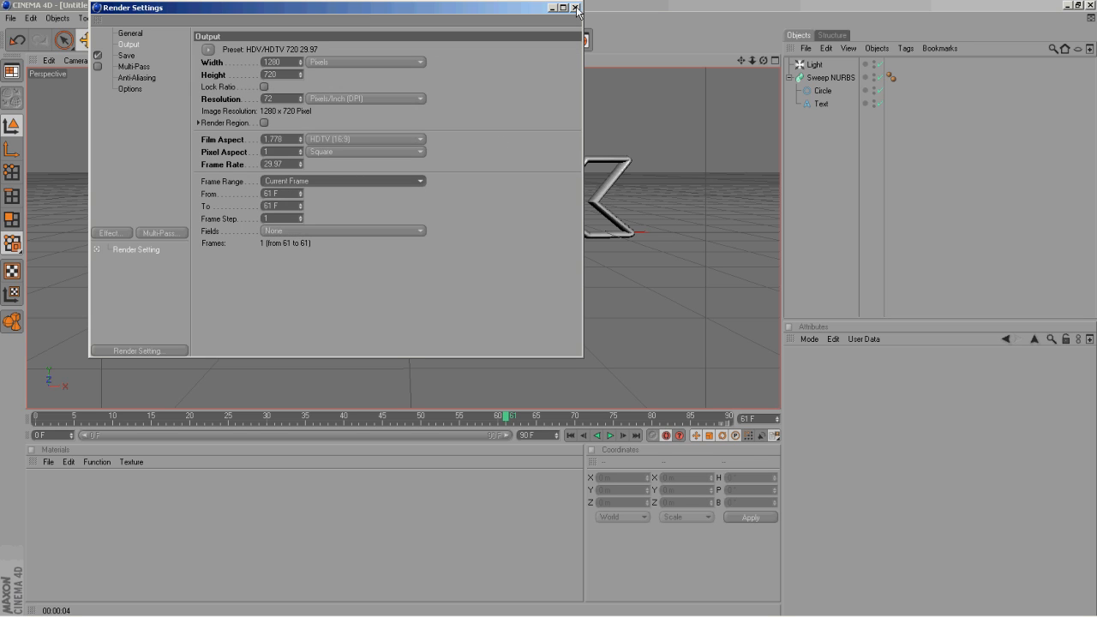
pyautogui.click(575, 8)
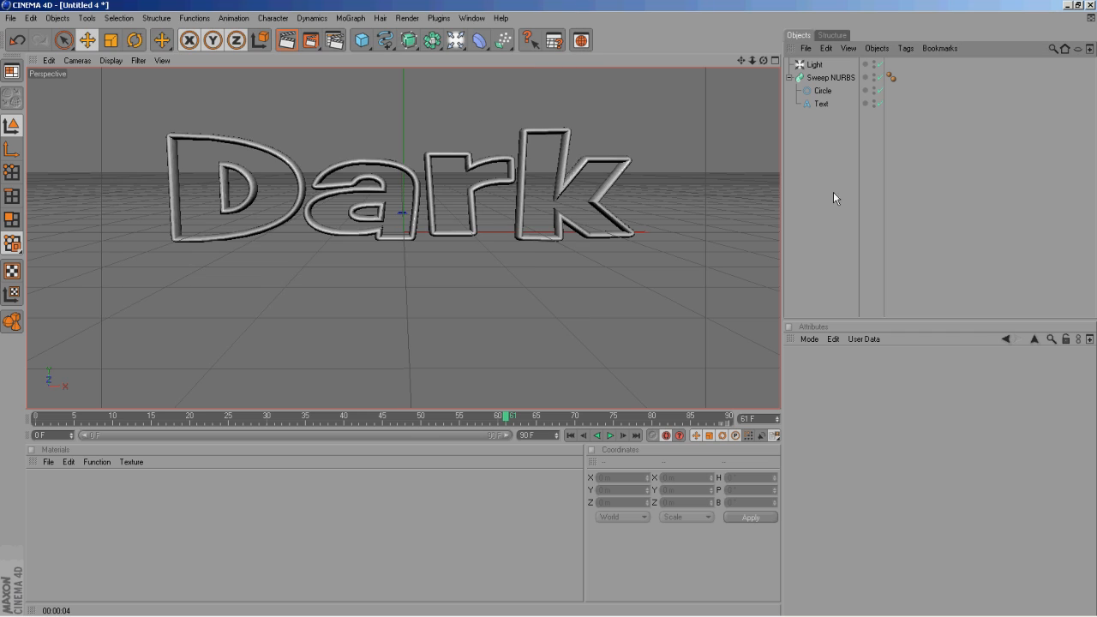
# Render the current frame to the Picture Viewer, view the image's save options without saving, and close the viewer
pyautogui.click(310, 40)
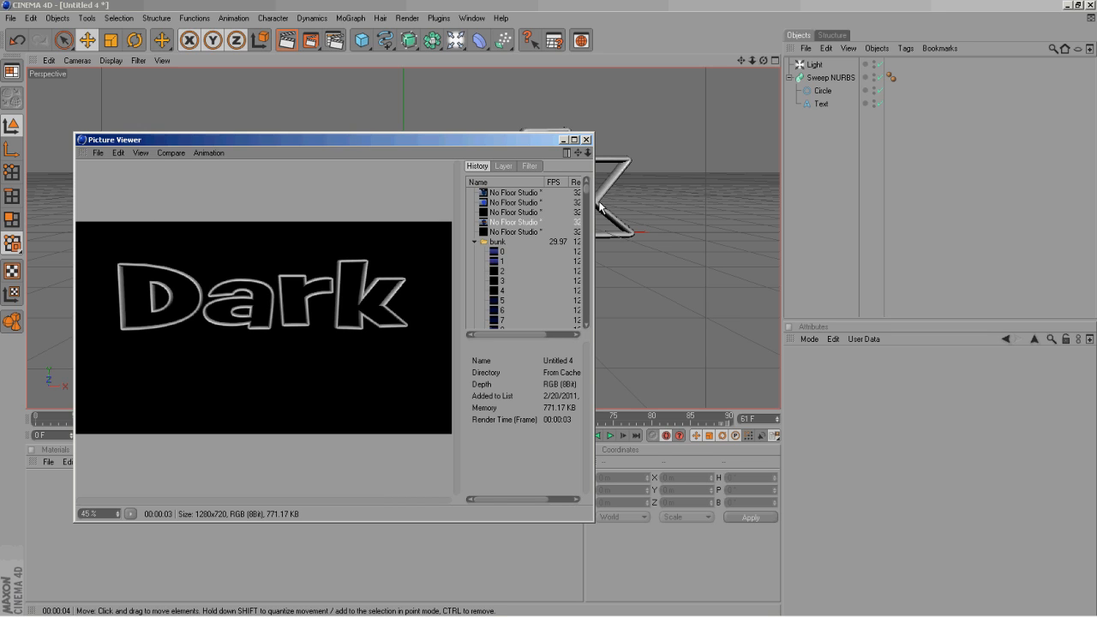
pyautogui.moveTo(584, 191); pyautogui.dragTo(585, 275)
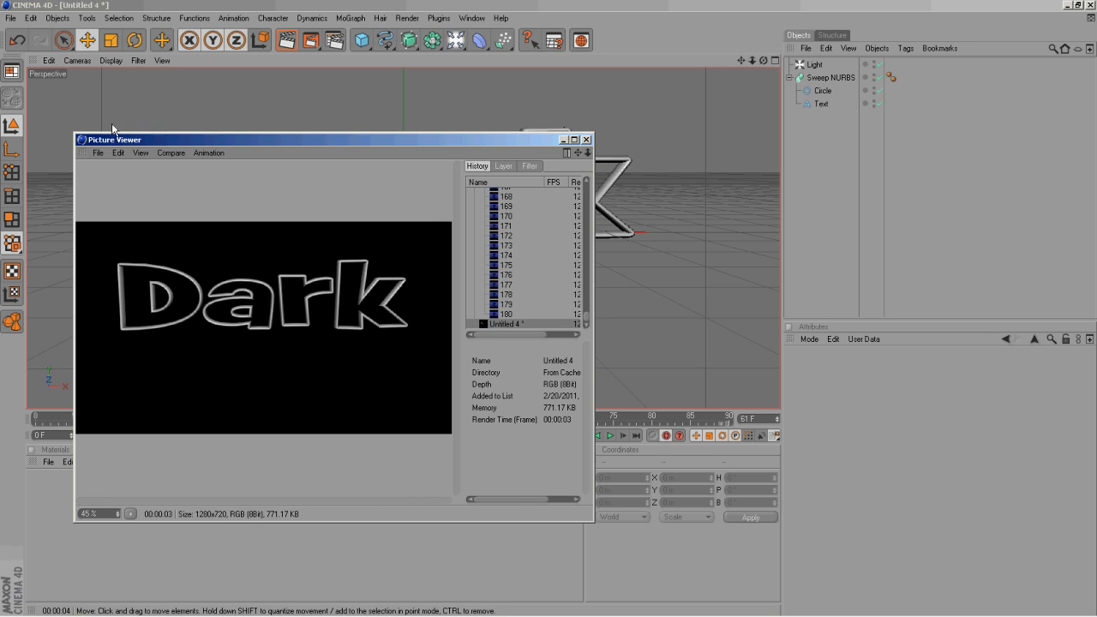
pyautogui.click(96, 153)
pyautogui.click(127, 177)
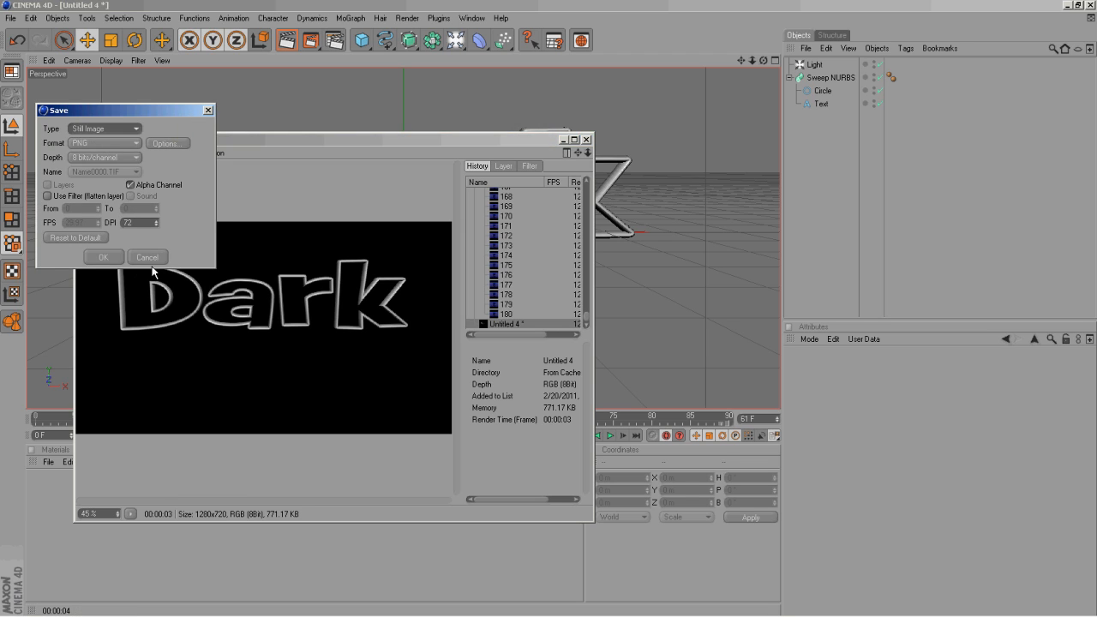
pyautogui.click(144, 257)
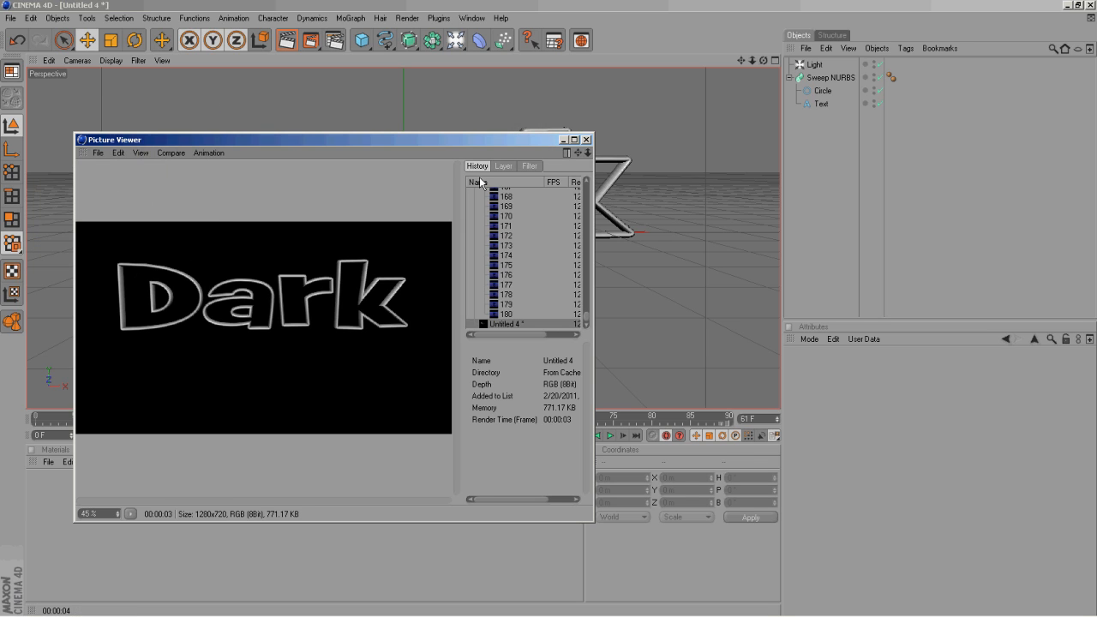
pyautogui.click(587, 140)
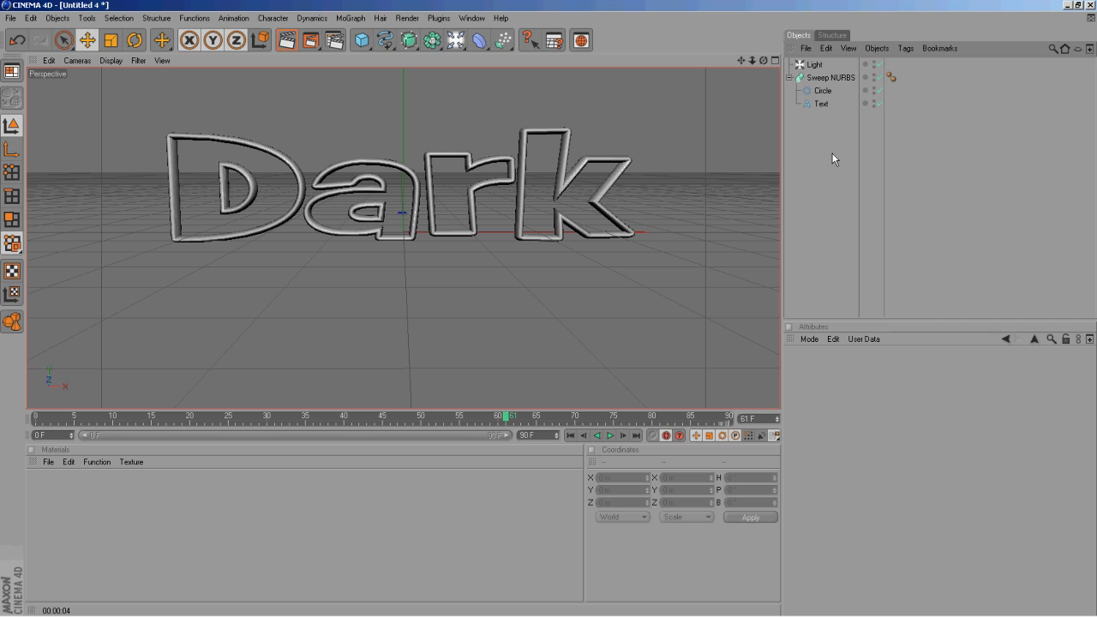
pyautogui.moveTo(893, 616)
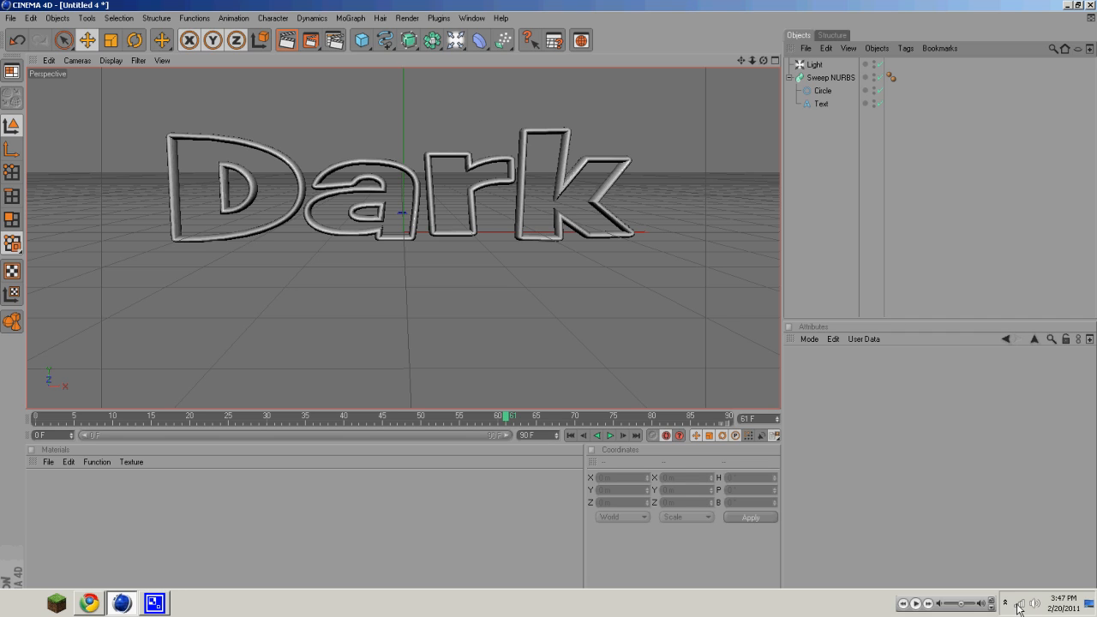